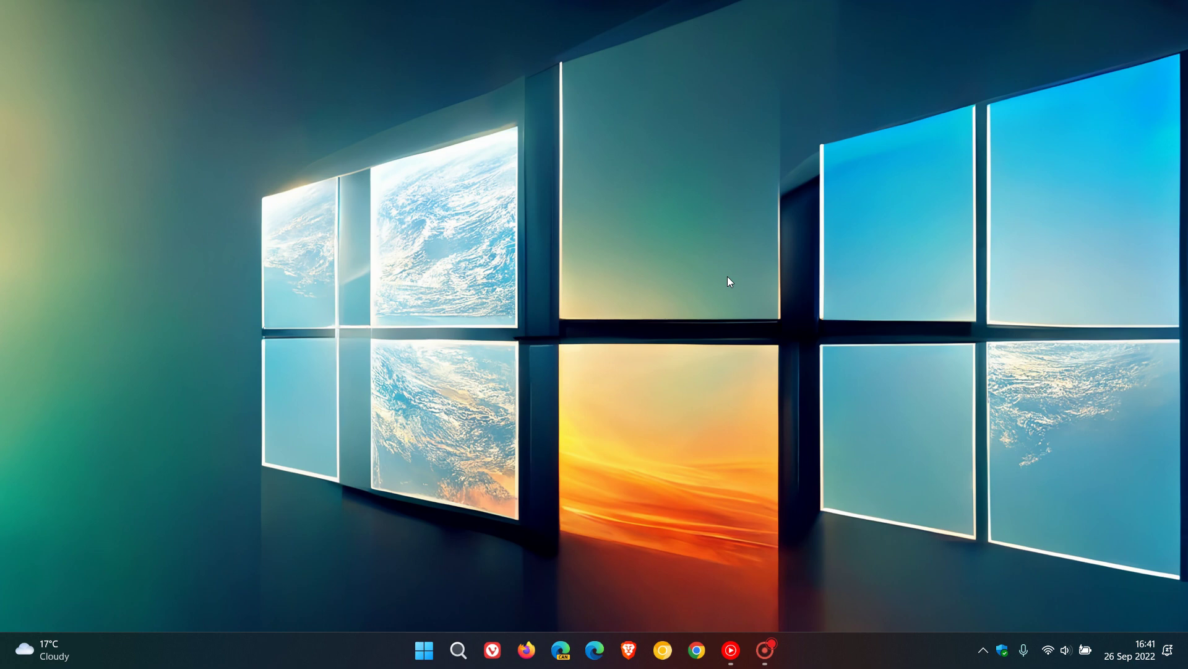
Raise the system volume to 40, lower it to 32, and open the notifications and calendar panel.
key(XF86AudioRaiseVolume)
key(XF86AudioRaiseVolume)
key(XF86AudioRaiseVolume)
key(XF86AudioRaiseVolume)
key(XF86AudioRaiseVolume)
key(XF86AudioRaiseVolume)
key(XF86AudioRaiseVolume)
key(XF86AudioRaiseVolume)
key(XF86AudioRaiseVolume)
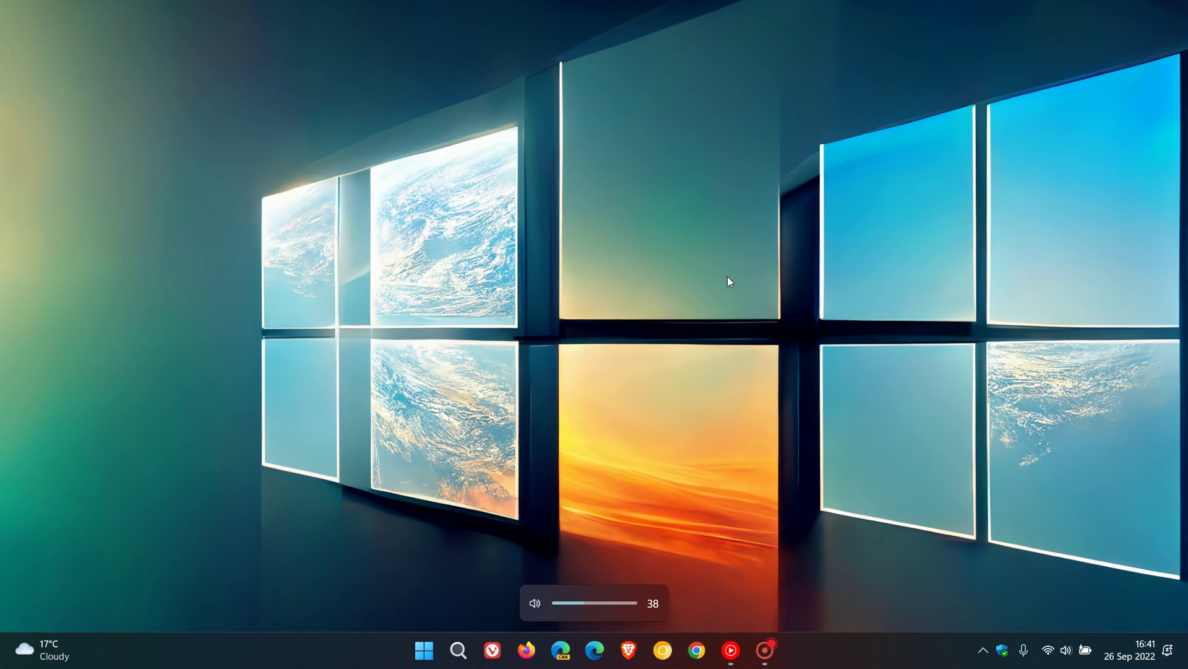
key(XF86AudioRaiseVolume)
key(XF86AudioLowerVolume)
key(XF86AudioLowerVolume)
key(XF86AudioLowerVolume)
key(XF86AudioLowerVolume)
key(XF86AudioLowerVolume)
key(XF86AudioLowerVolume)
key(XF86AudioLowerVolume)
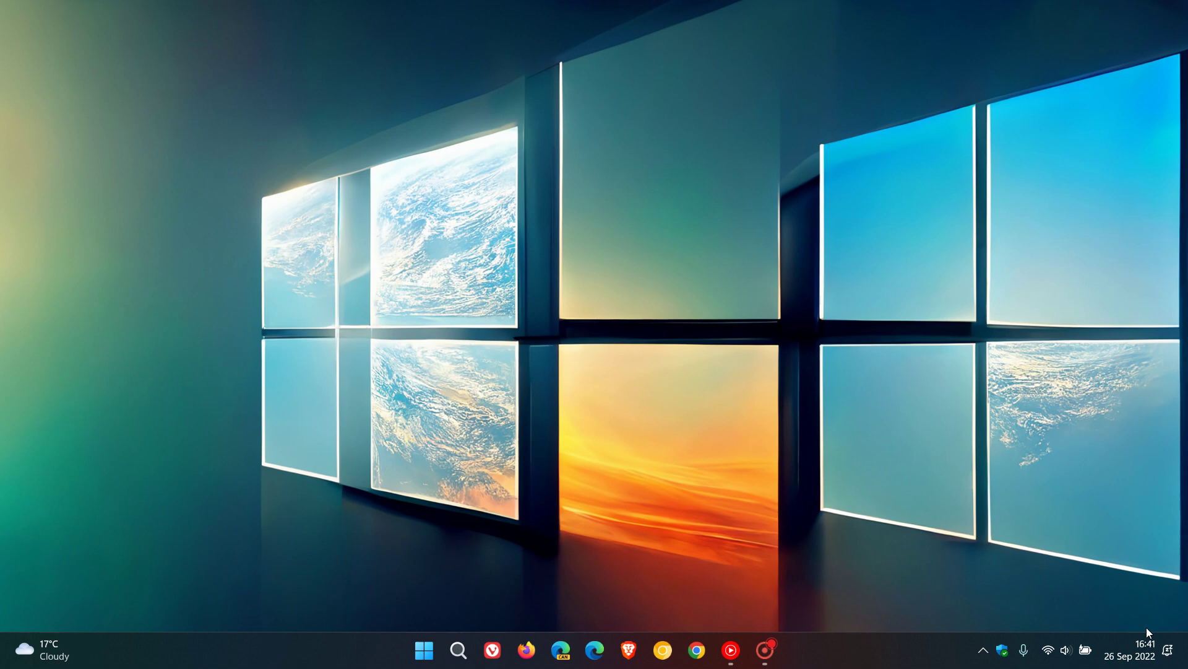
click(1133, 650)
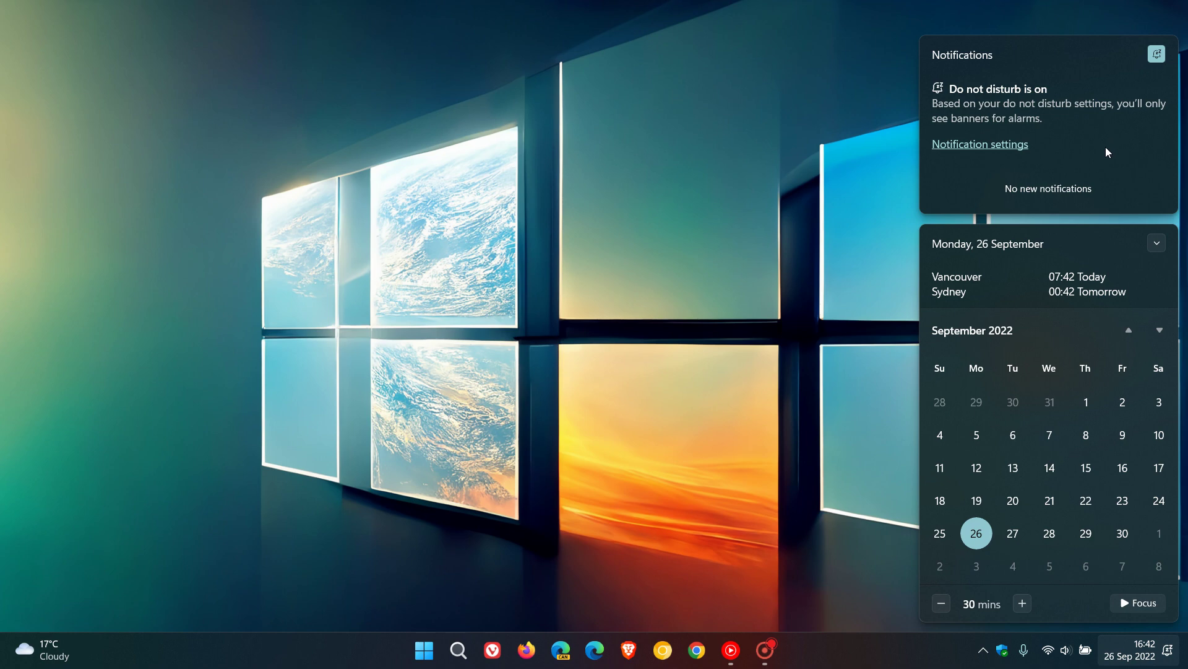
Open the System > Focus page in Settings from the Start menu.
click(424, 650)
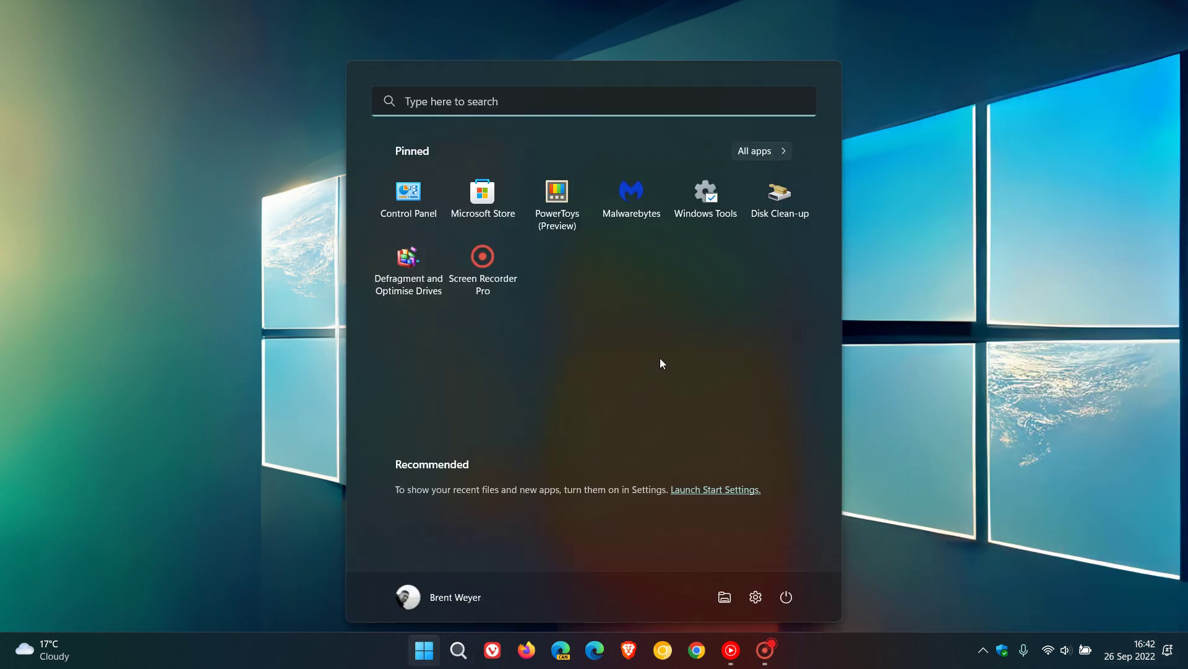
click(755, 597)
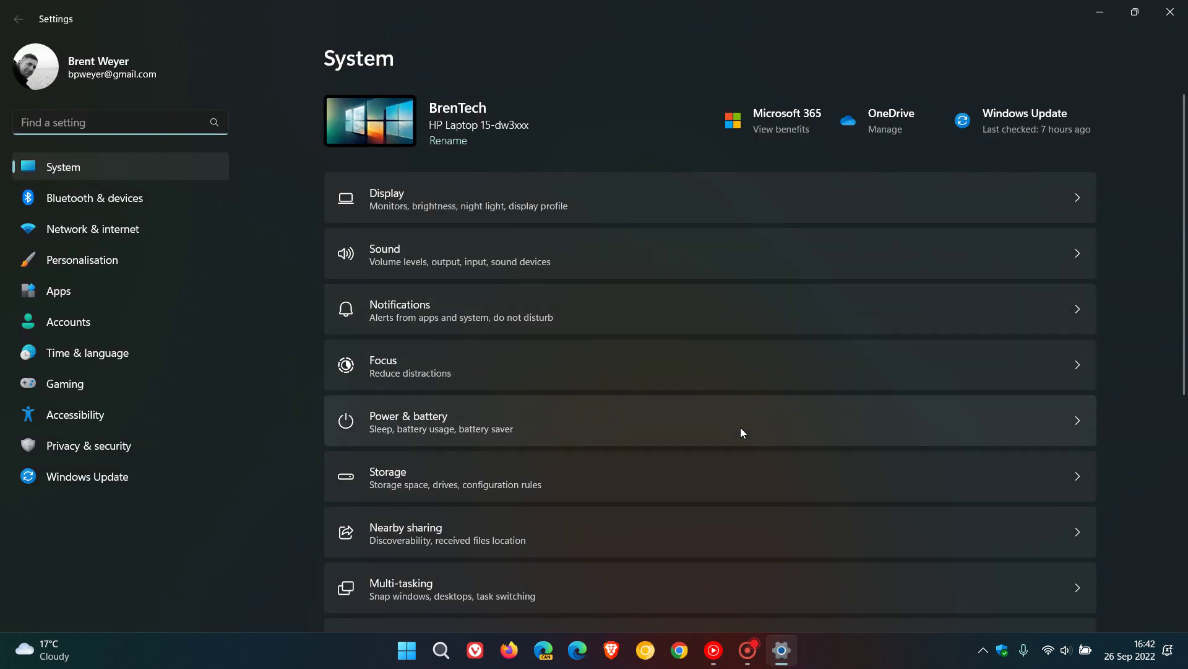
click(687, 376)
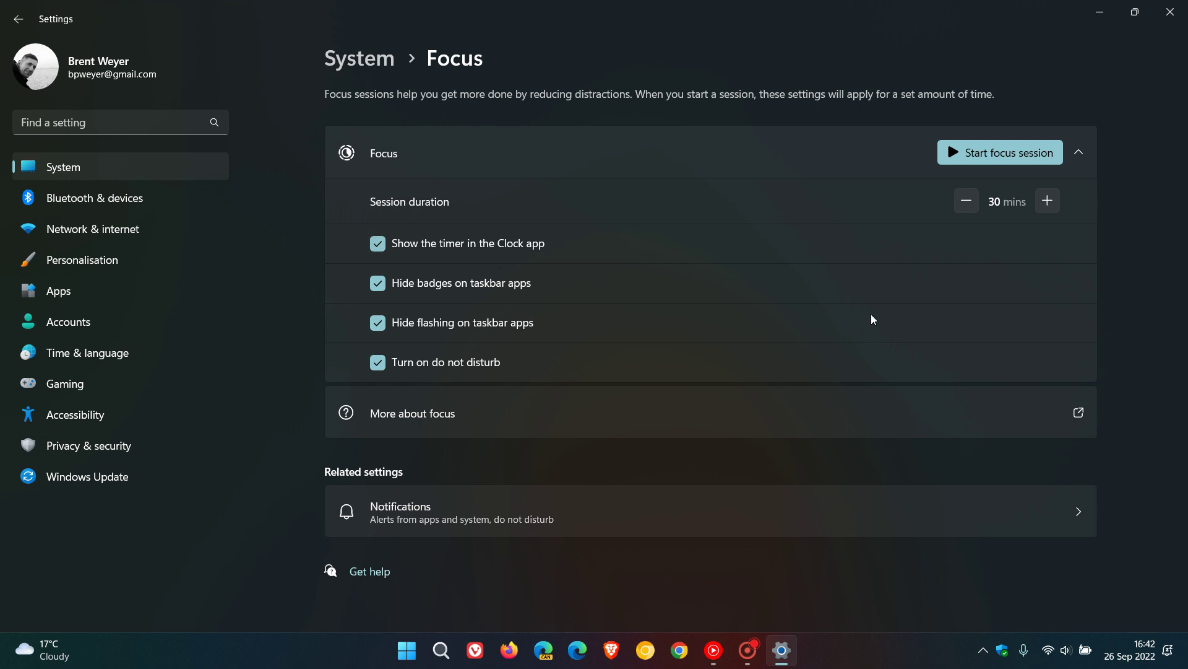
Minimize Settings, then open and close the notifications and calendar panel.
click(1101, 14)
click(1138, 650)
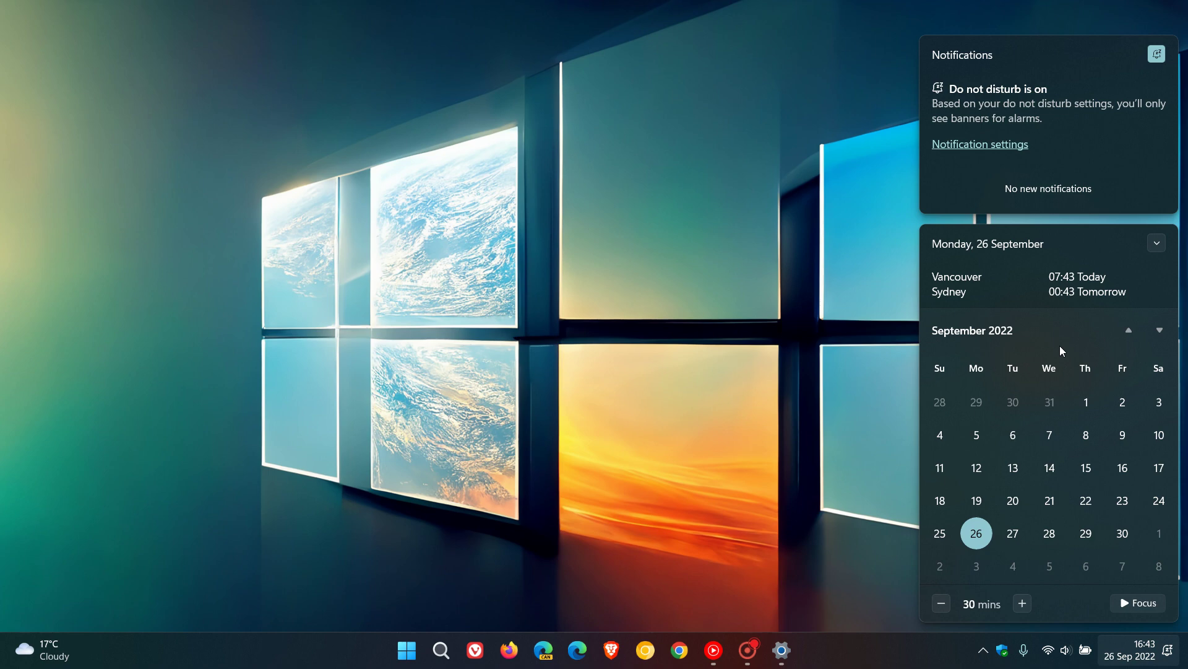
click(731, 214)
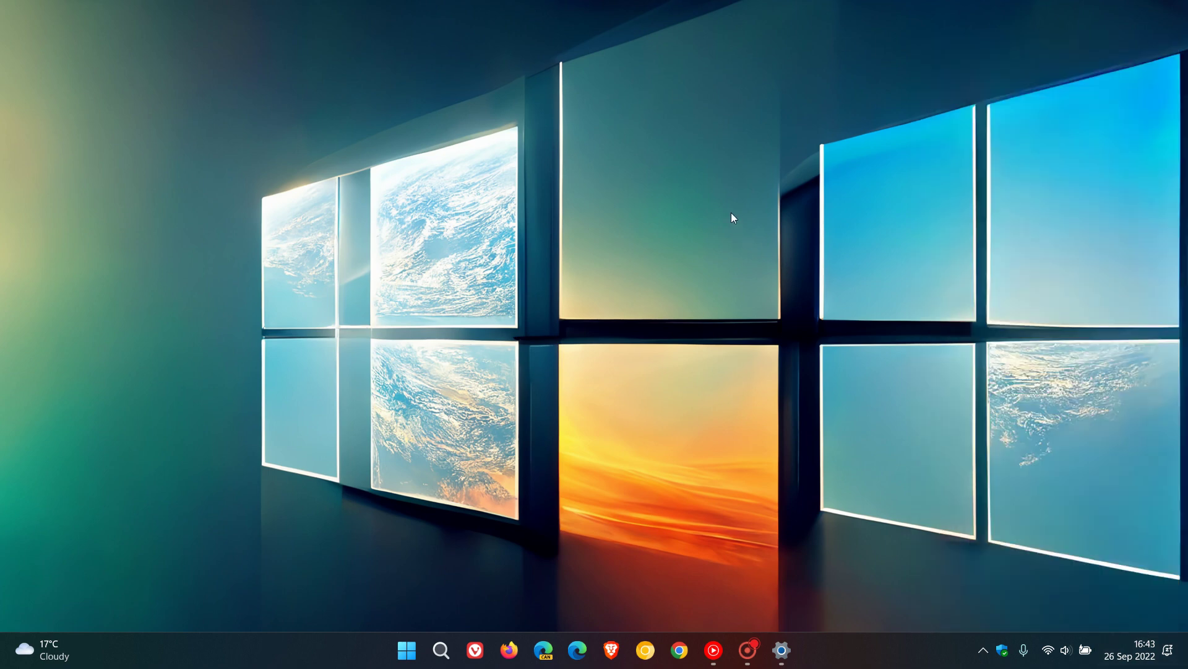
Combine the Microsoft Store and PowerToys pins into an unnamed Start menu folder.
click(406, 650)
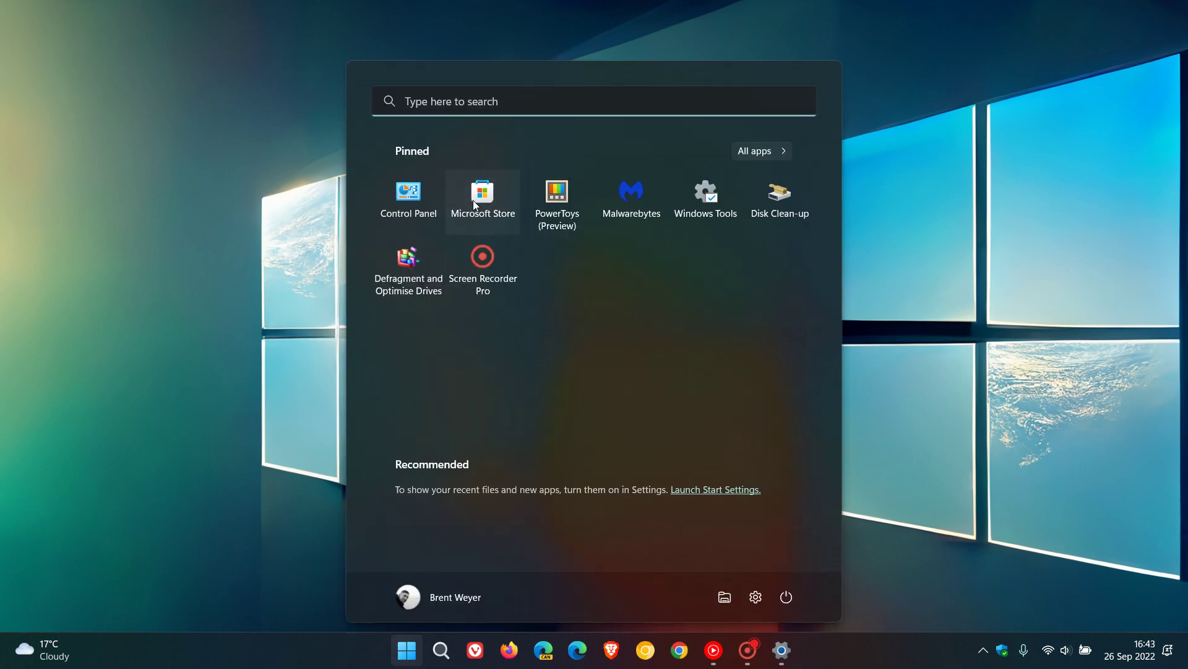
drag(482, 194, 560, 217)
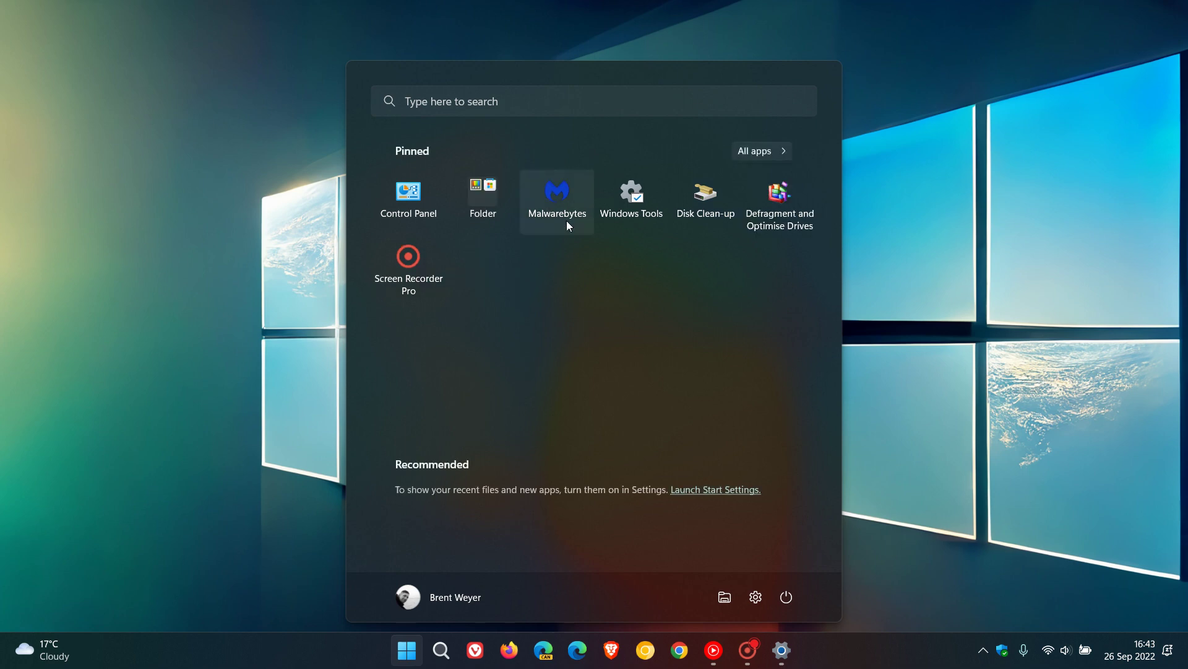
click(484, 187)
click(653, 252)
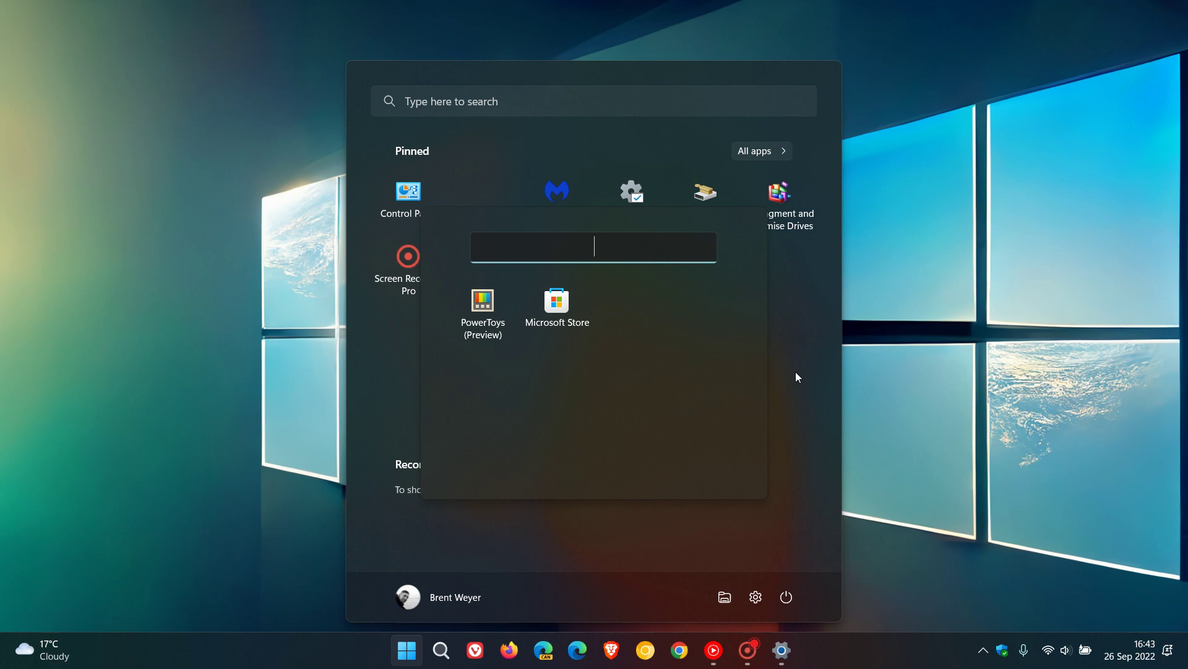
click(802, 355)
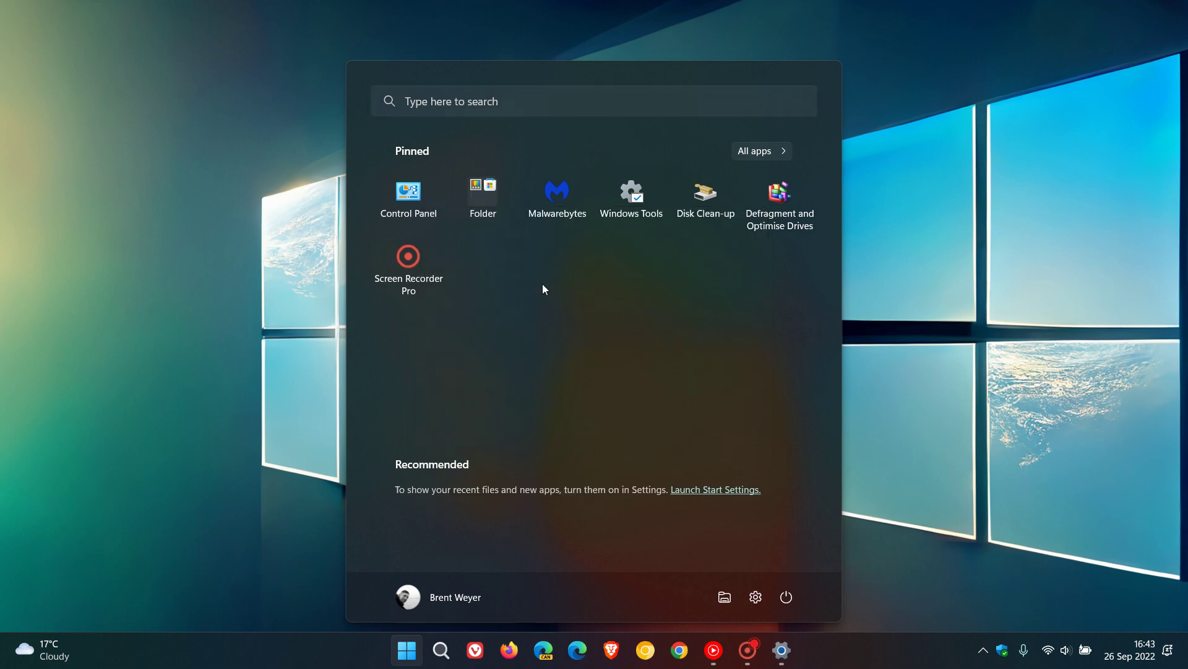
Pull Microsoft Store out of the folder and put PowerToys back after it.
click(482, 194)
drag(556, 302, 525, 182)
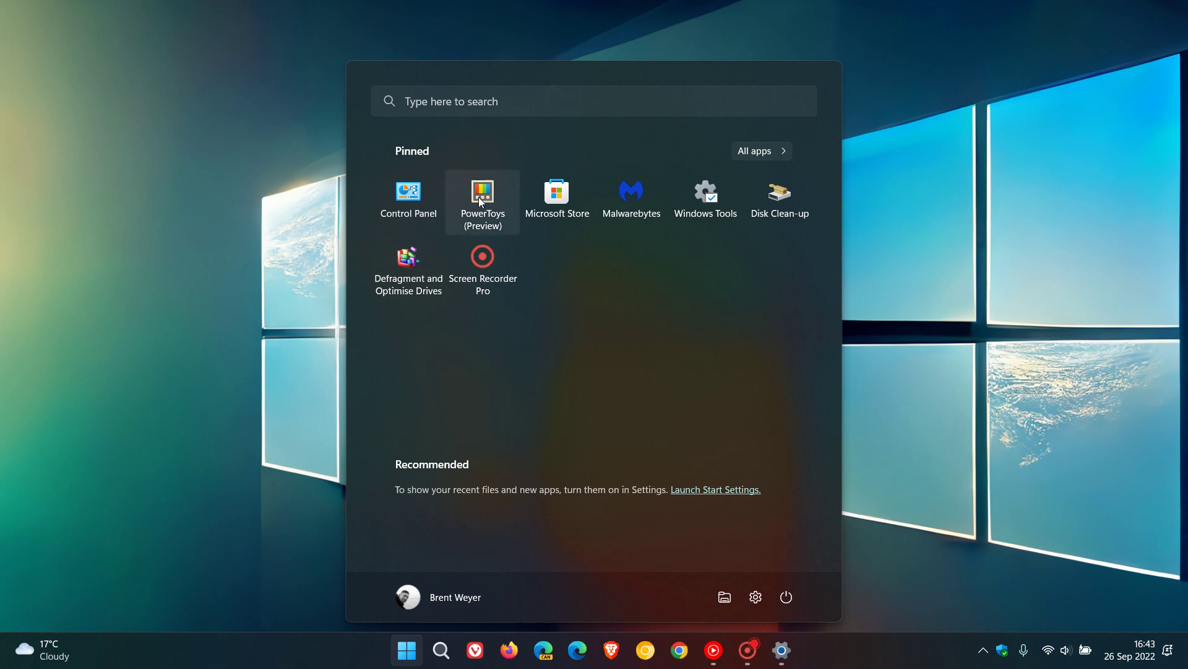
drag(482, 198, 574, 195)
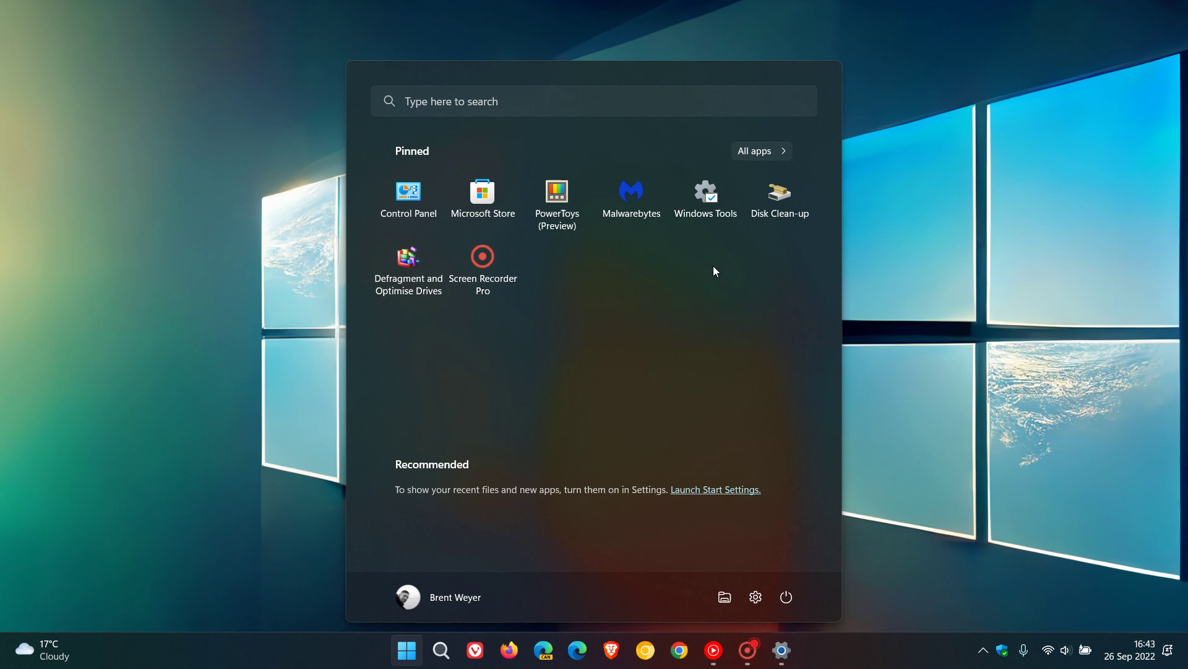
Go to Personalisation > Start in Settings and preview the More pins layout.
click(785, 657)
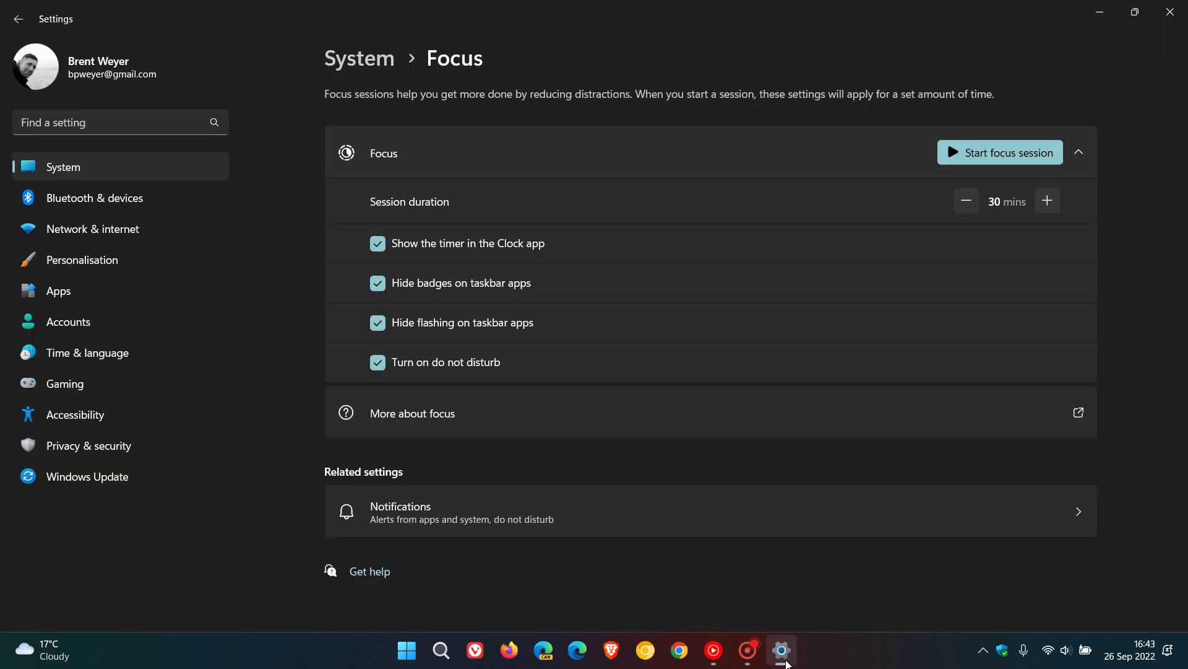
click(141, 259)
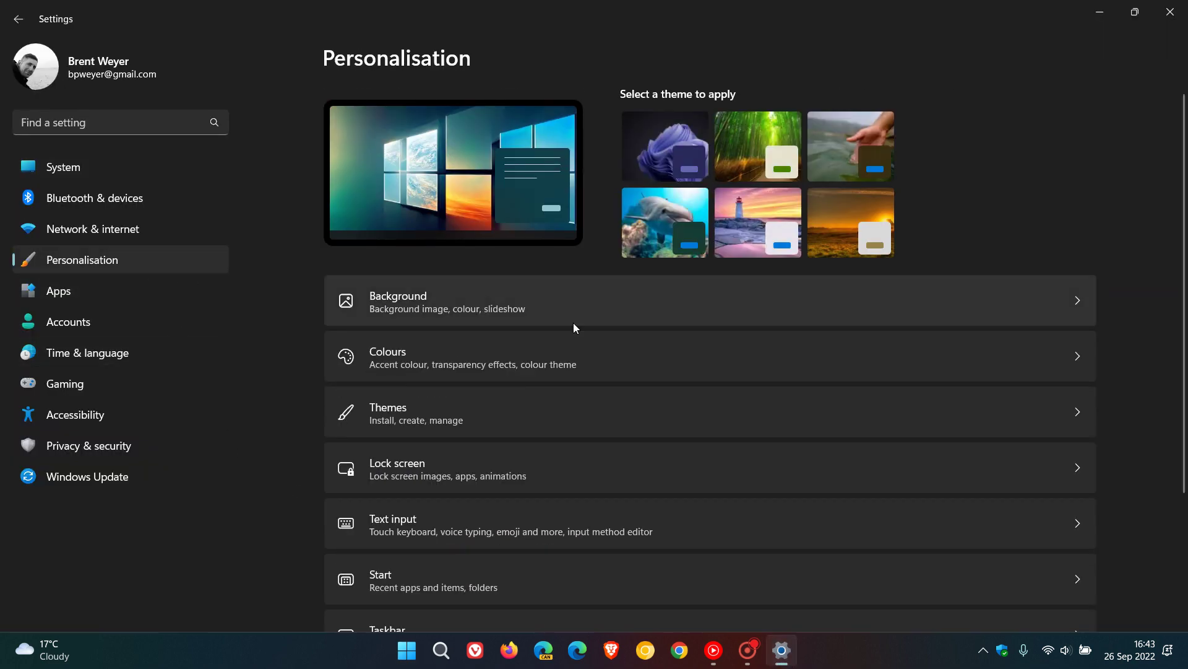
scroll(705, 359, down, 3)
click(686, 413)
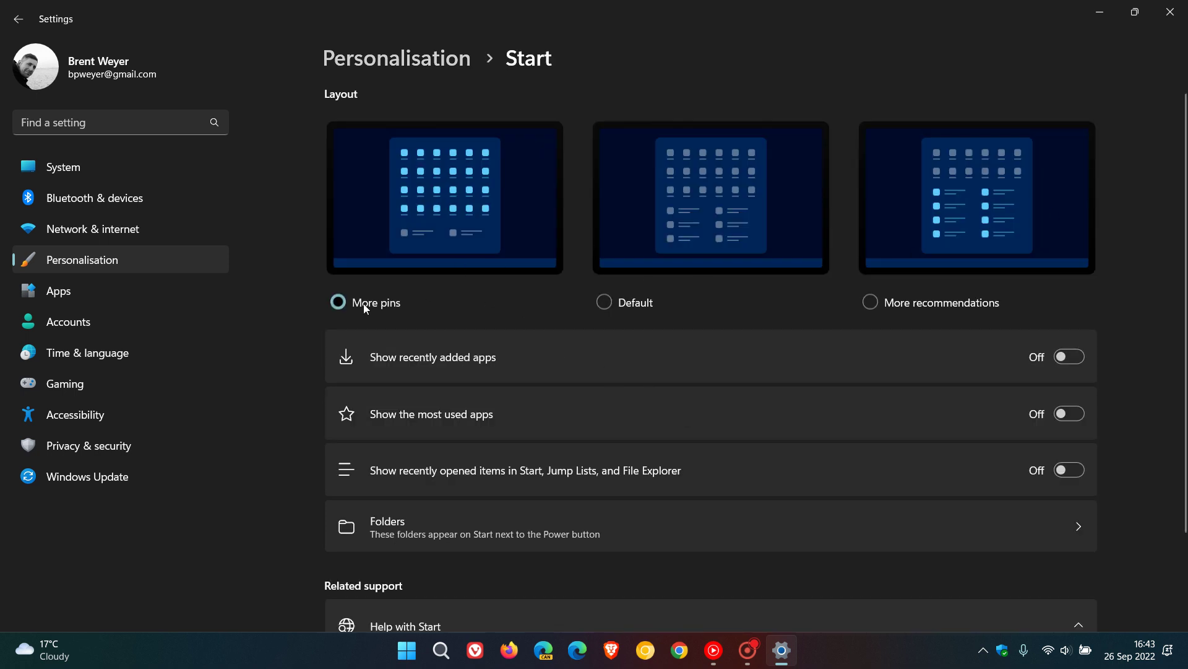
click(407, 650)
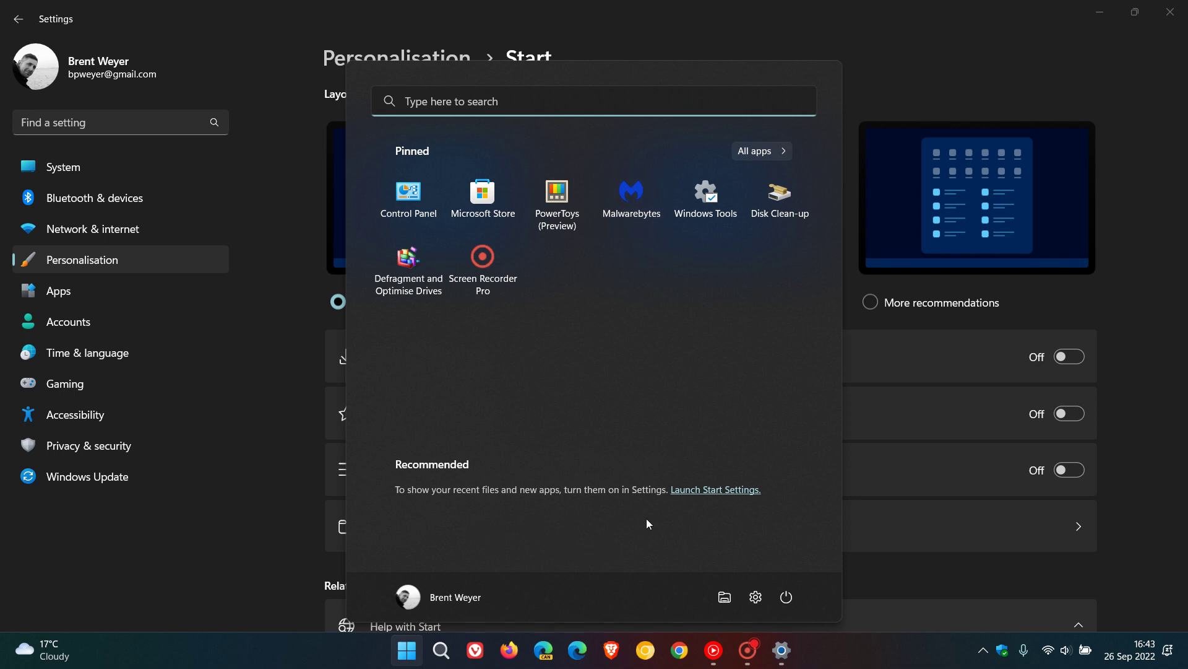
click(407, 650)
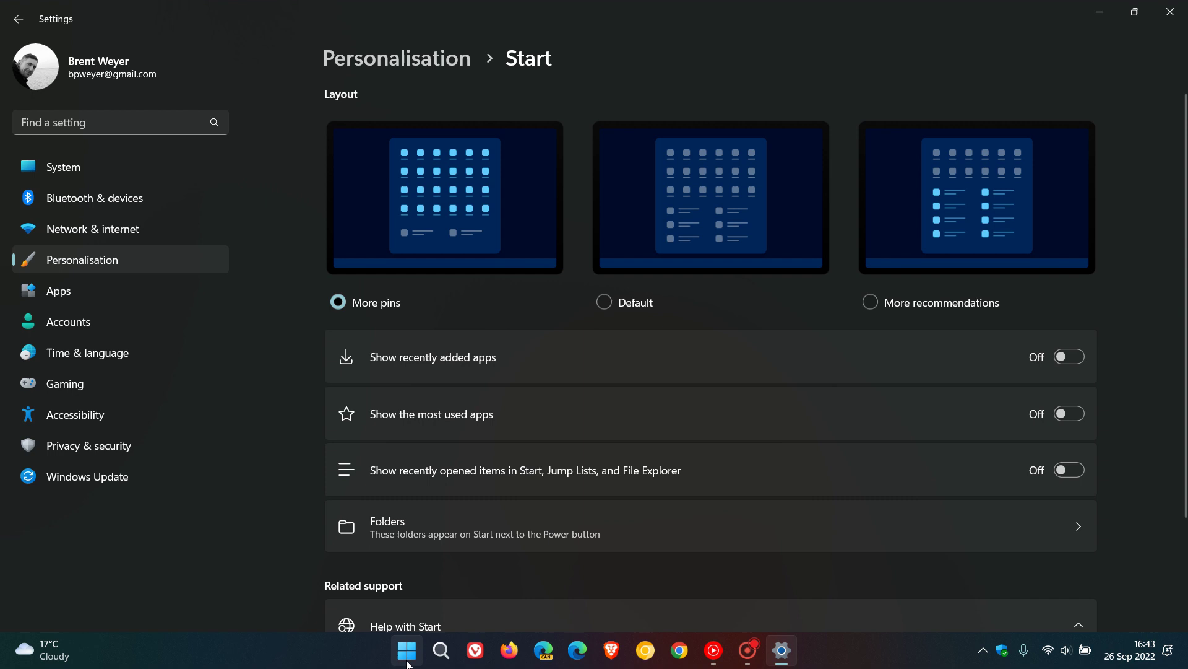
Try the Default and More recommendations Start layouts, previewing each in the Start menu.
click(608, 303)
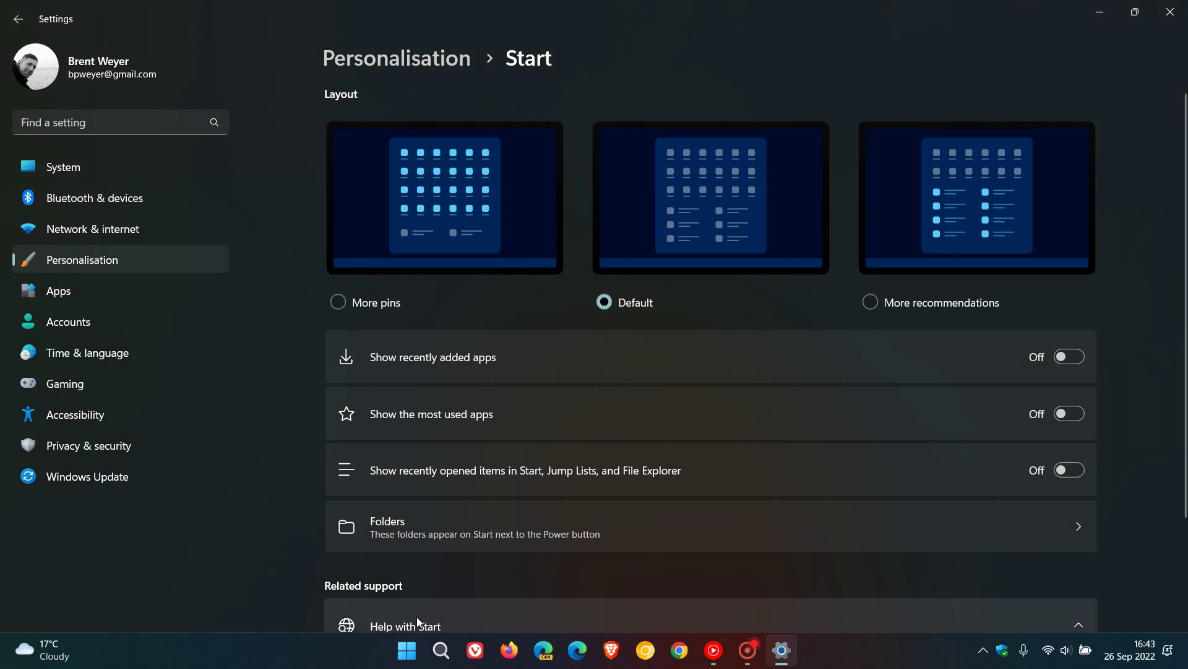
click(406, 650)
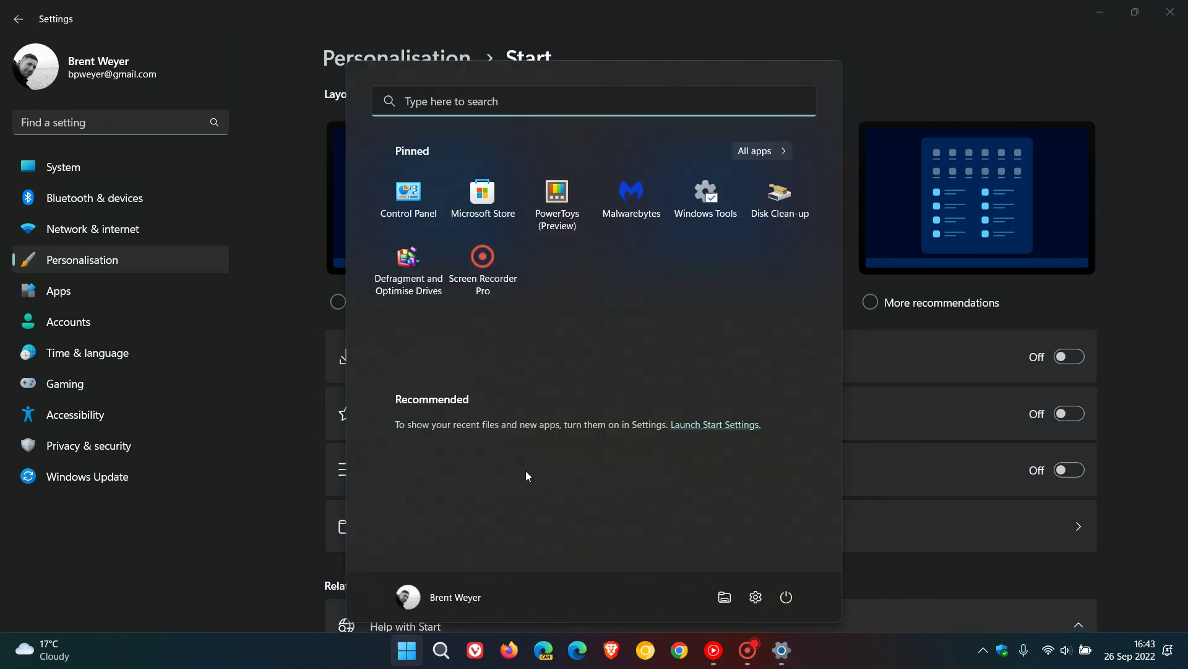
click(403, 648)
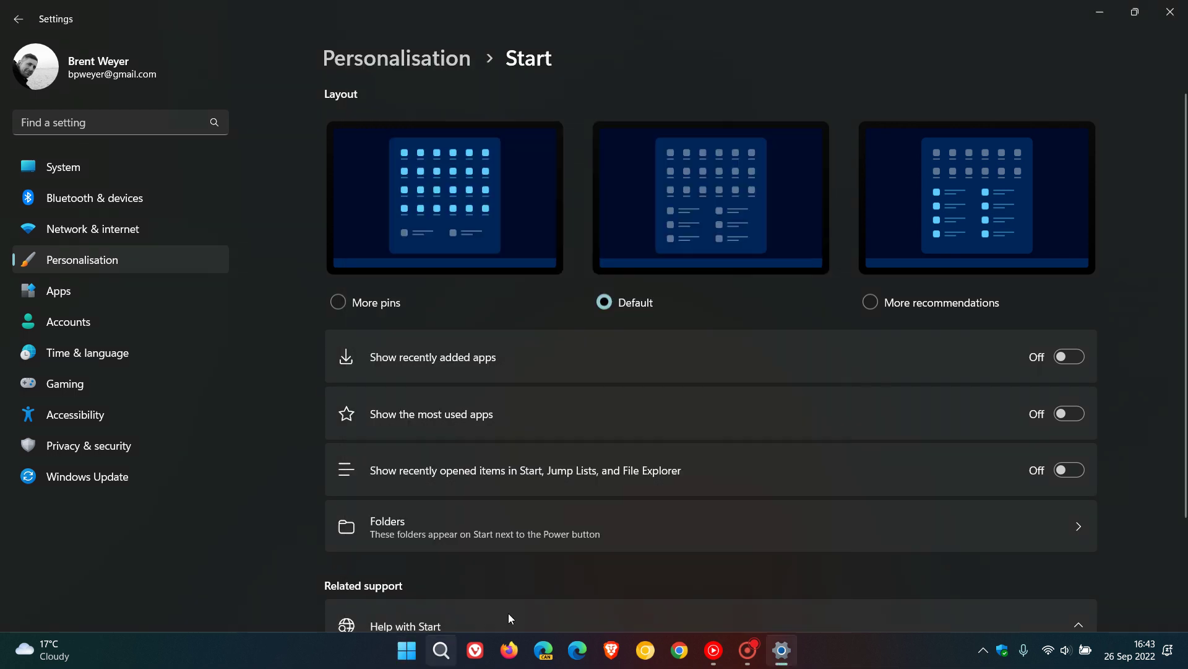
click(873, 303)
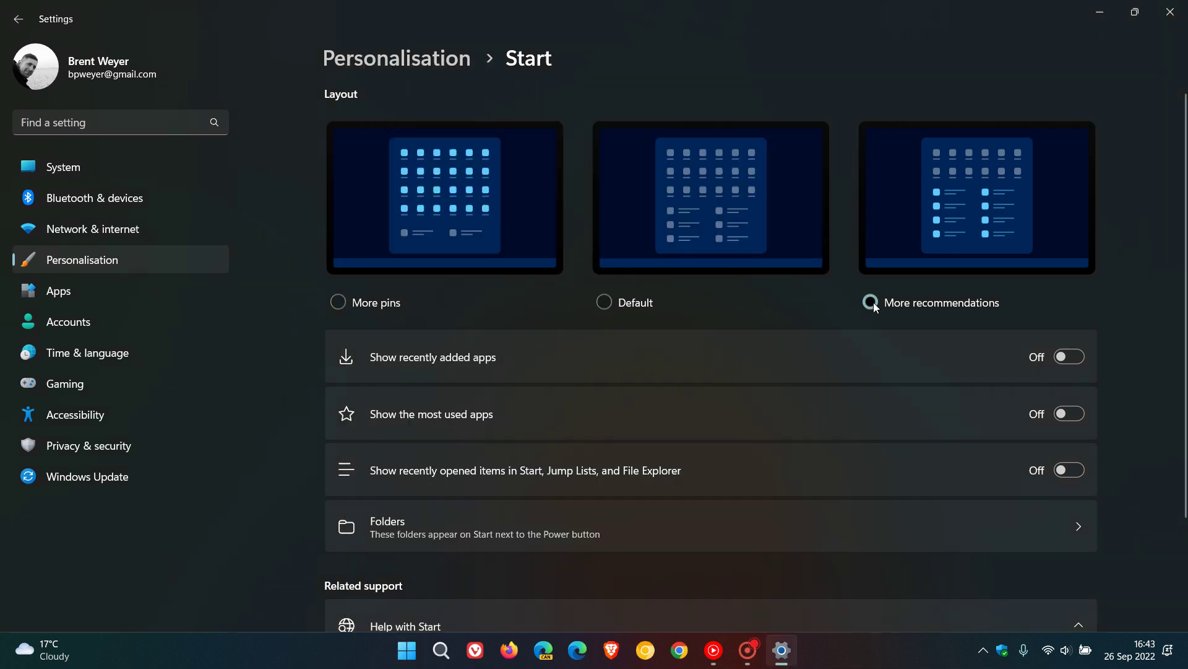
click(406, 649)
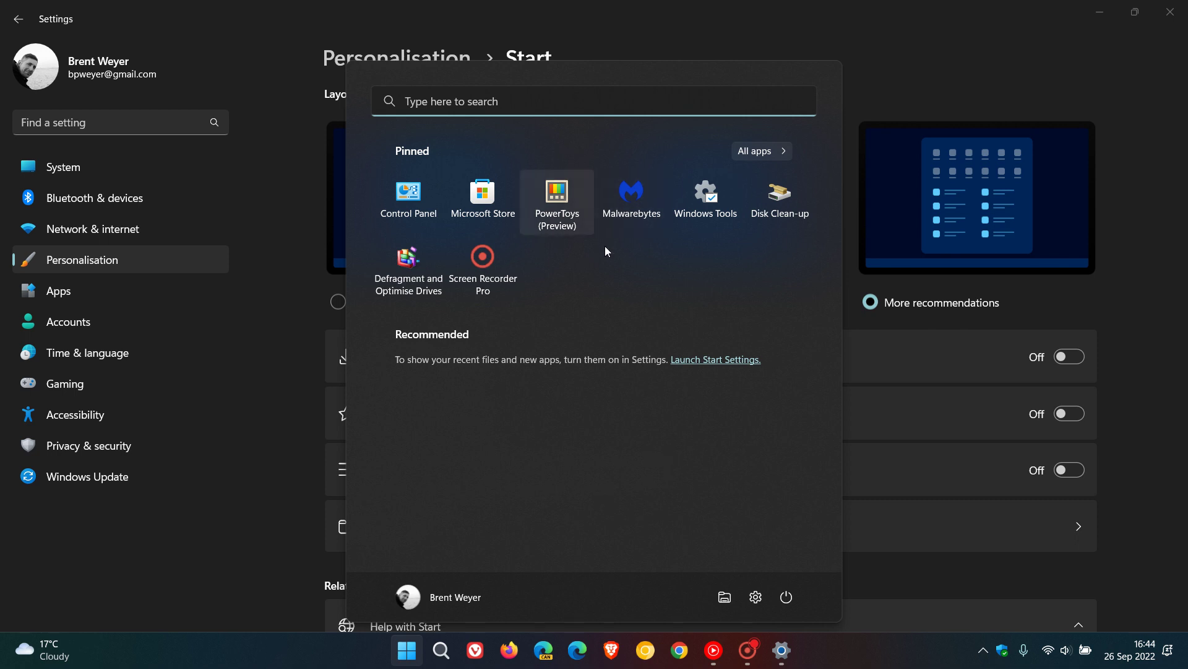
click(407, 649)
Switch the Start layout back to More pins and check the Start menu.
click(339, 303)
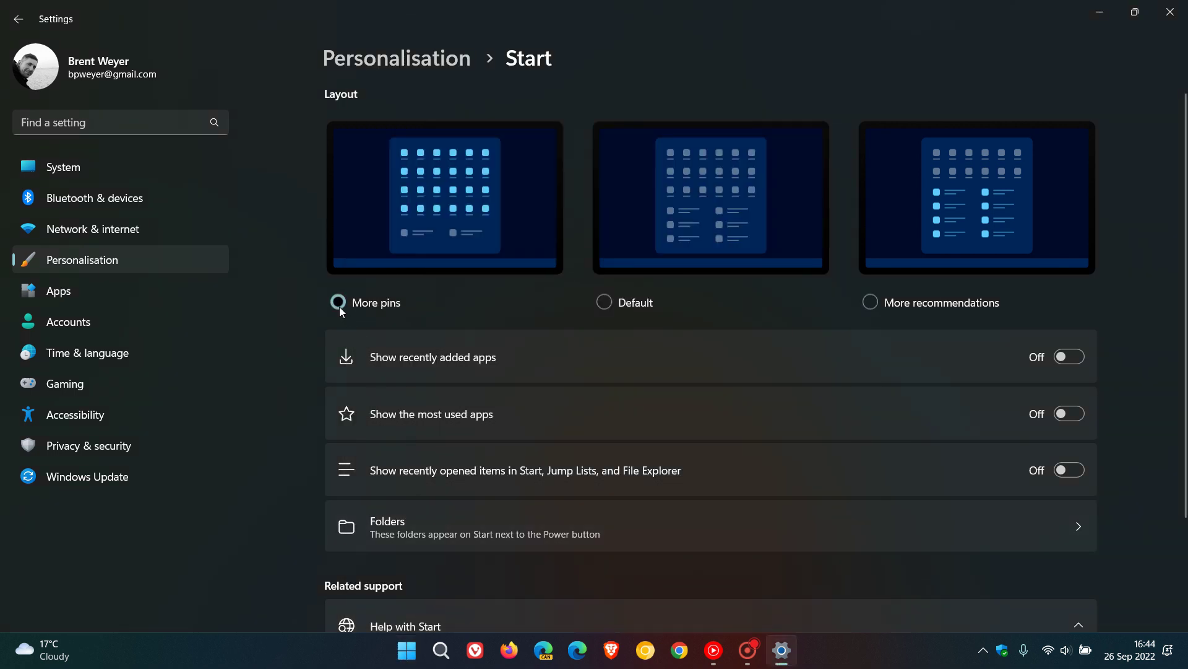
click(407, 649)
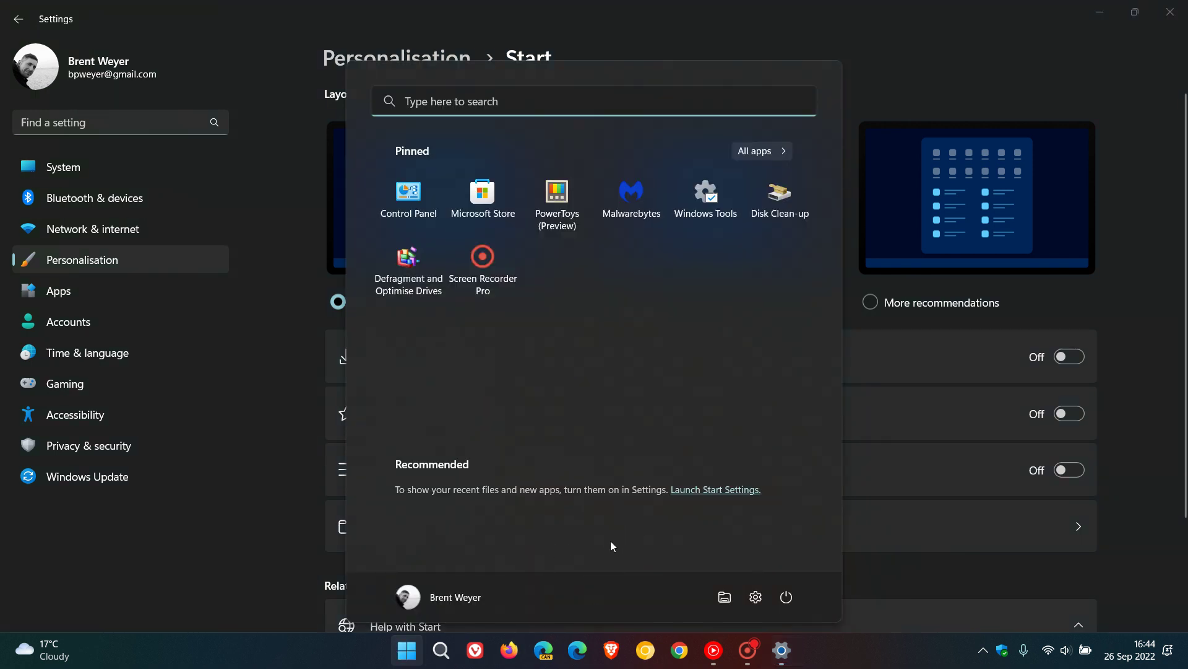
click(271, 487)
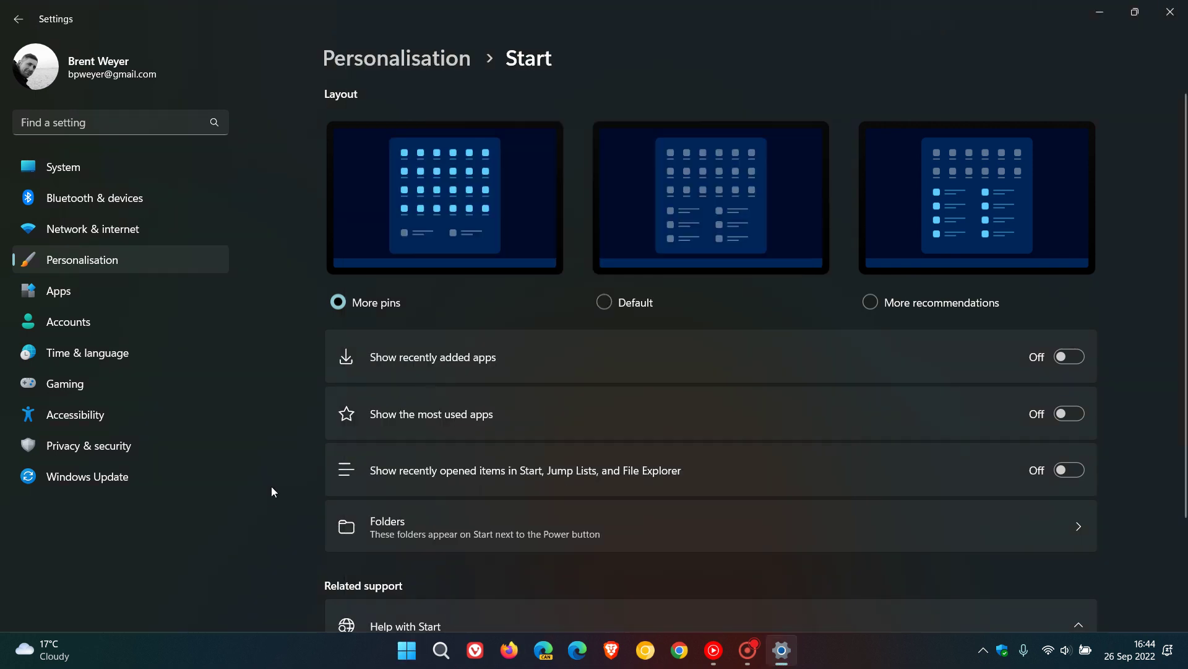
Create a New Text Document on the desktop, keeping the default name.
click(1099, 19)
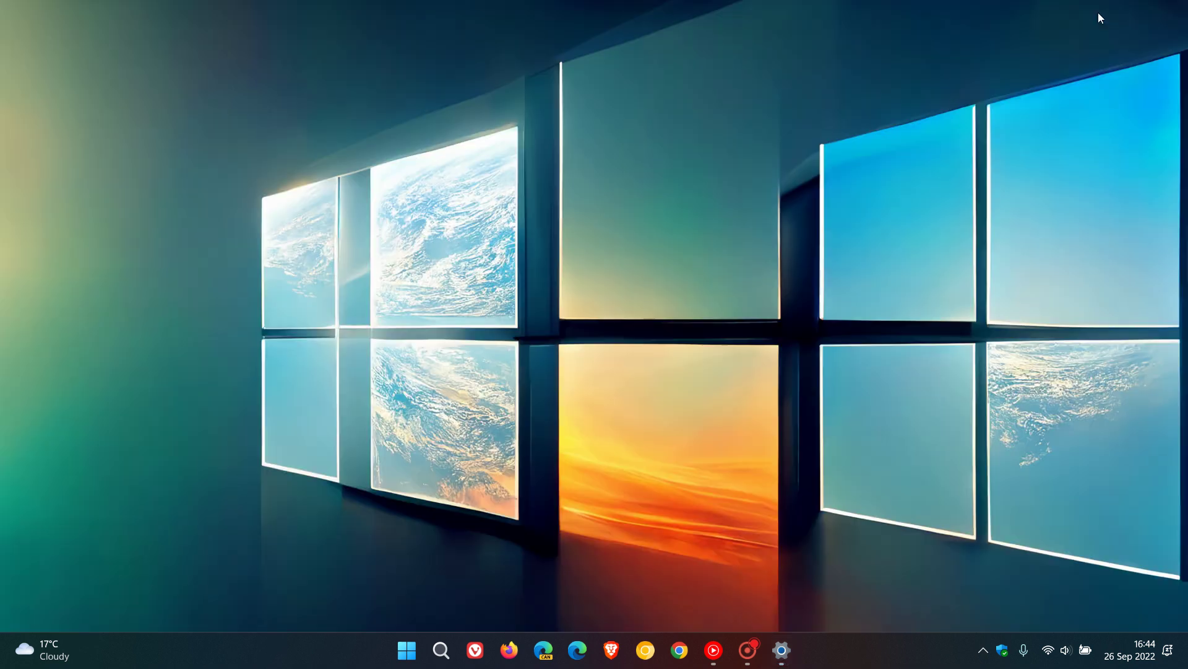
right_click(523, 125)
mouse_move(616, 283)
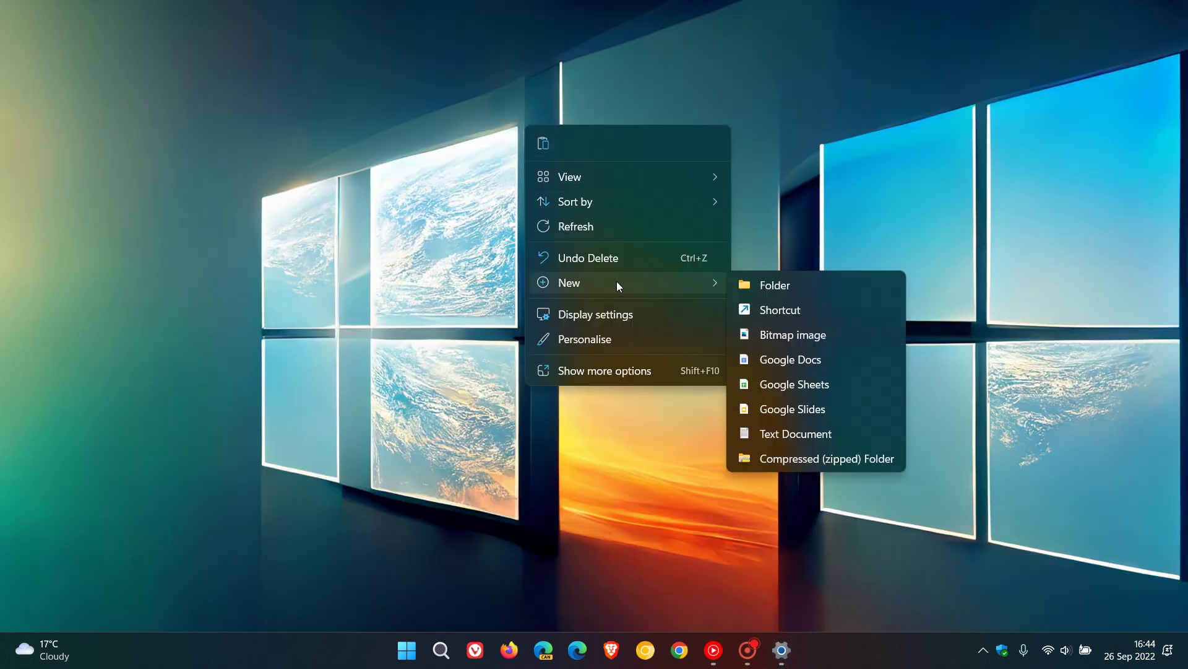
click(797, 433)
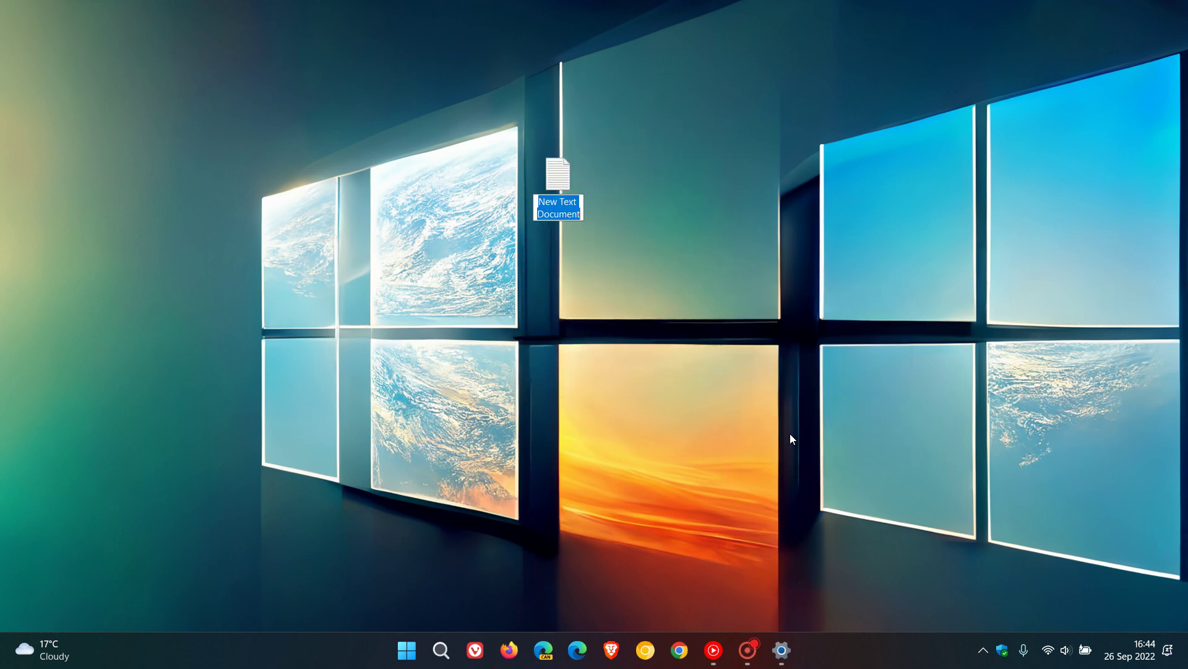
key(Return)
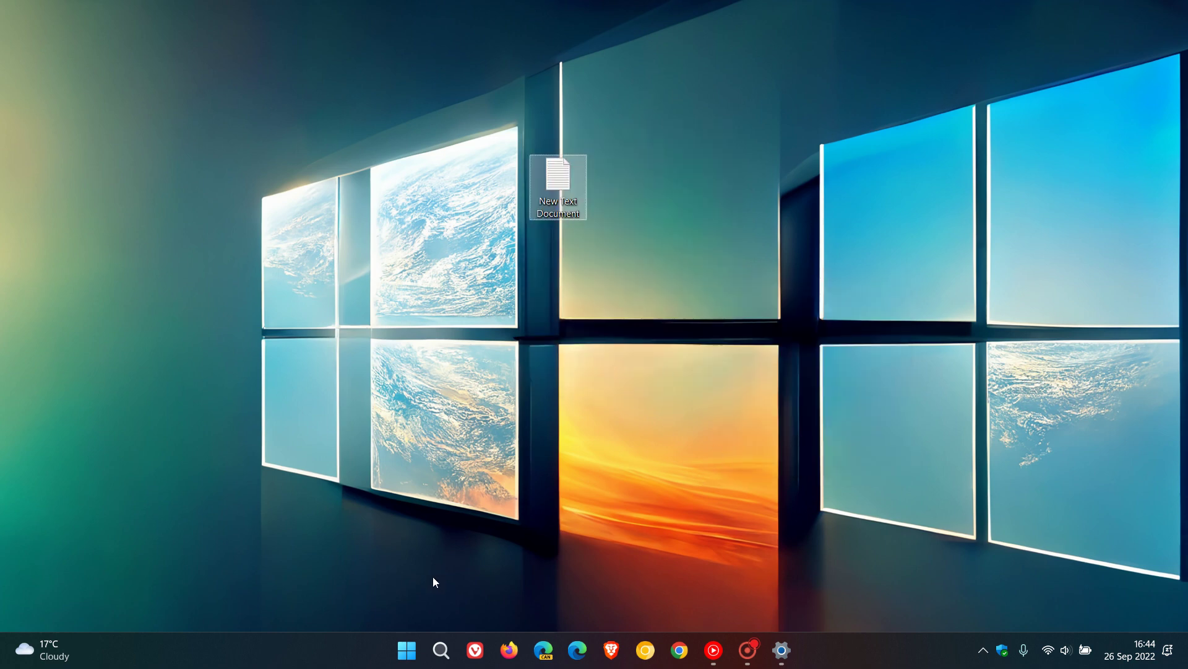
Drag New Text Document from the desktop into the Downloads folder in File Explorer.
key(super)
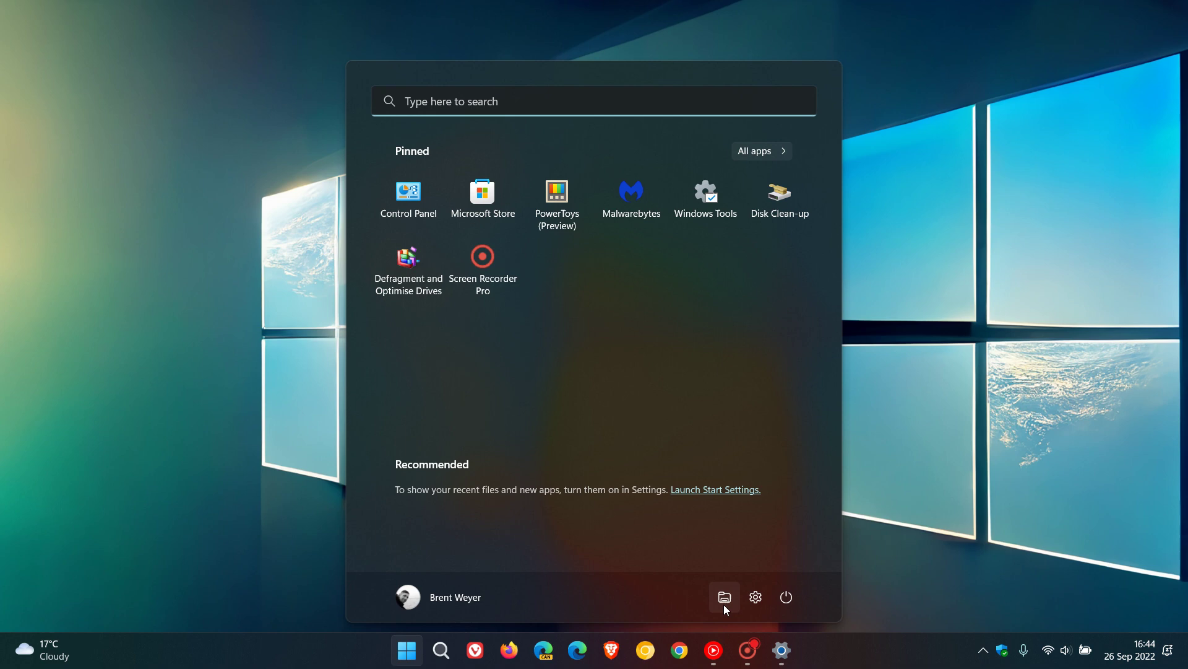
click(723, 603)
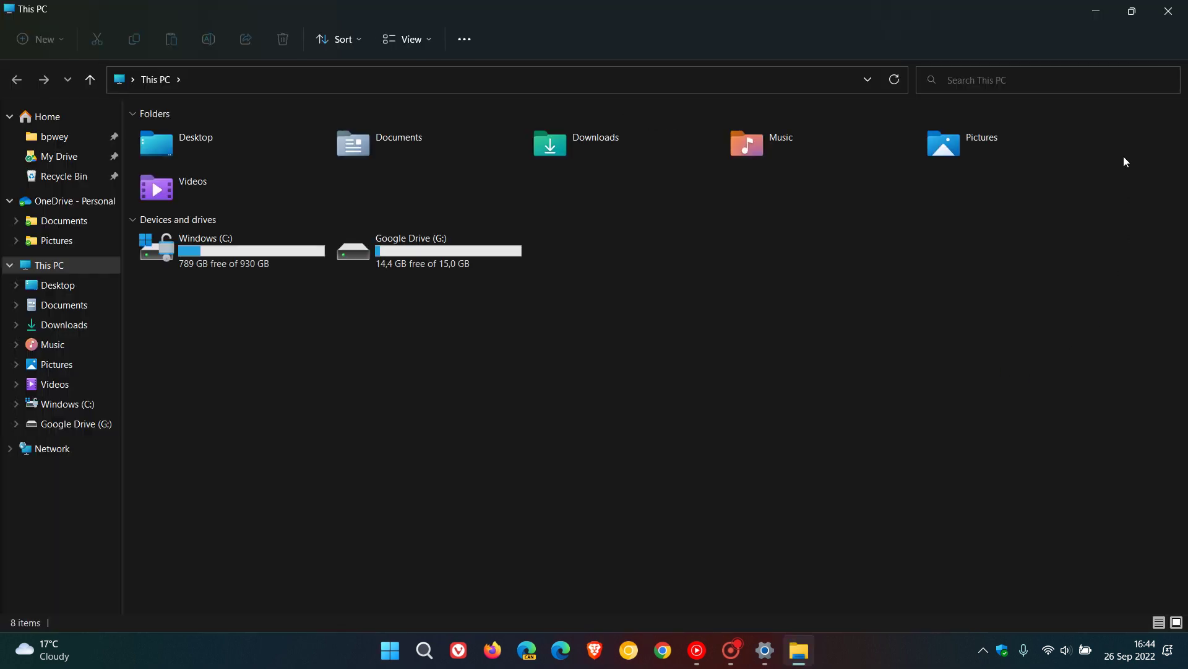
click(1090, 17)
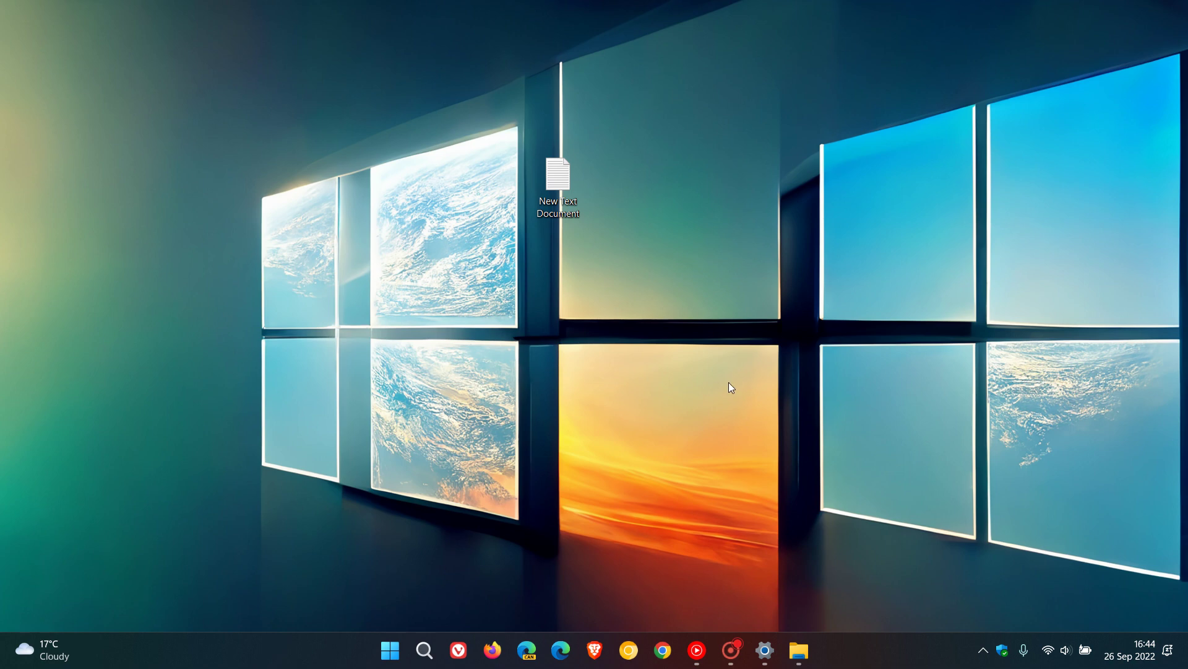
drag(563, 189, 89, 326)
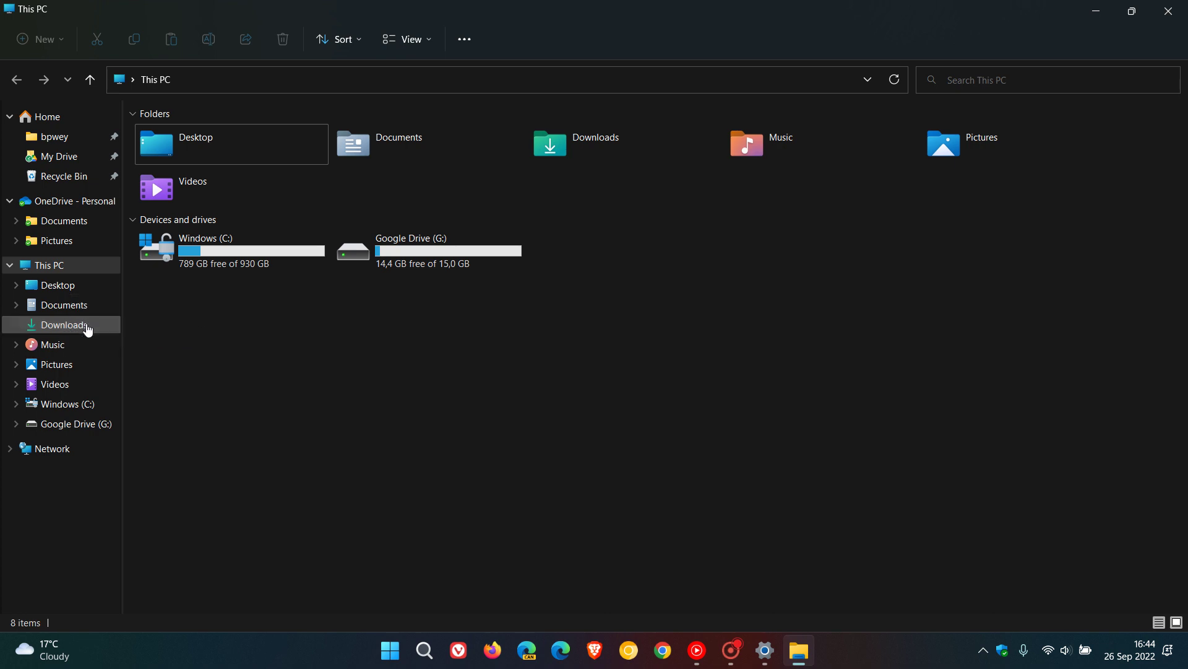
click(93, 331)
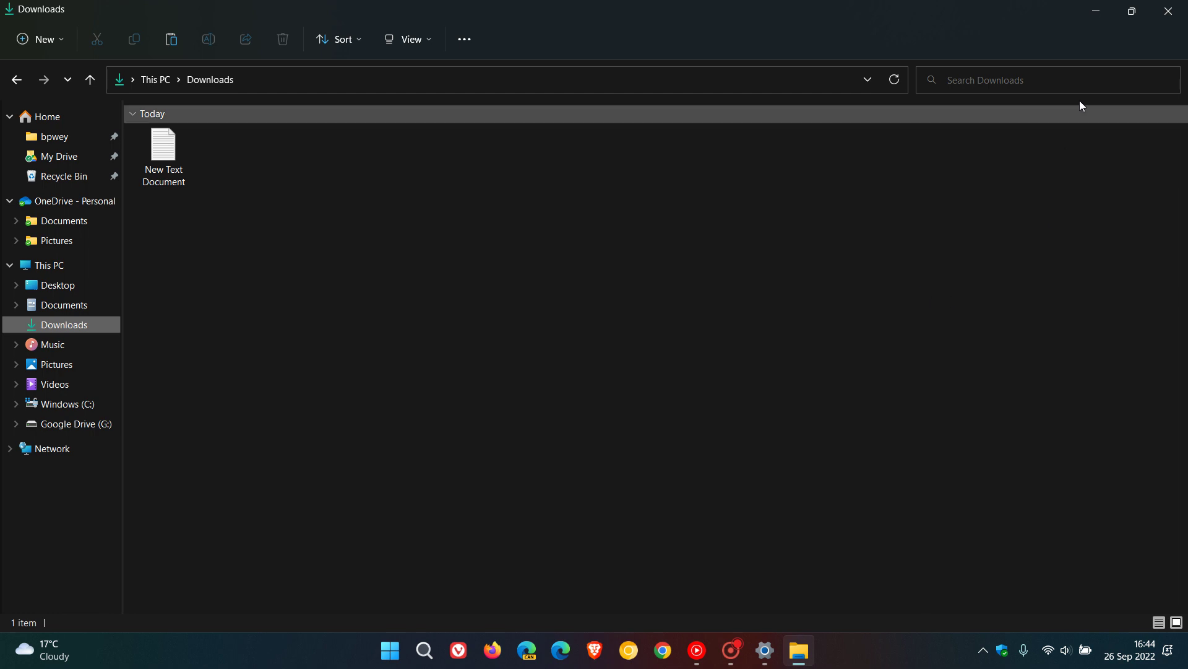
click(1096, 12)
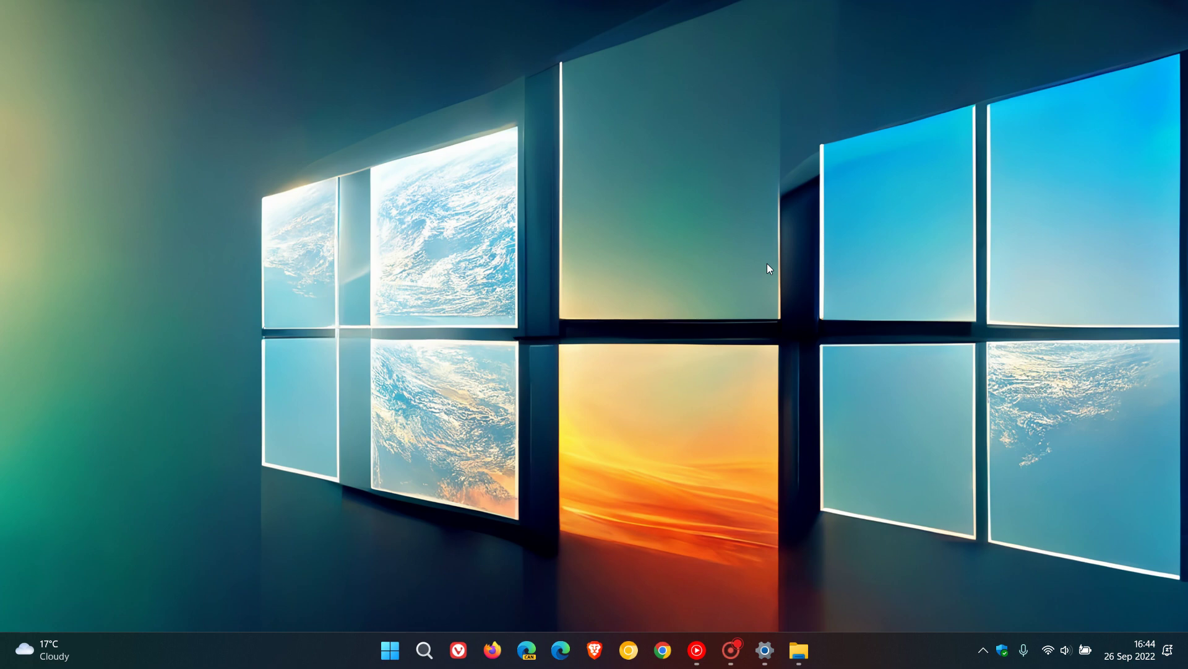
Restore the Downloads window, view Snap Layouts, snap it to half the screen, then maximize it.
click(799, 650)
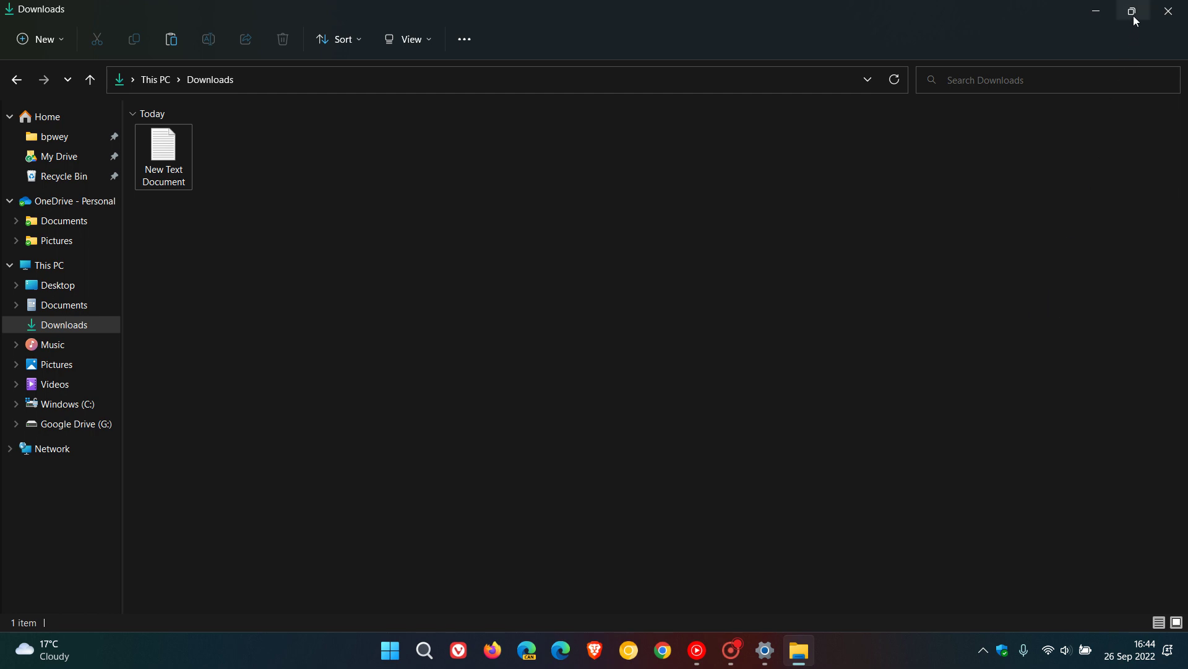
mouse_move(1134, 17)
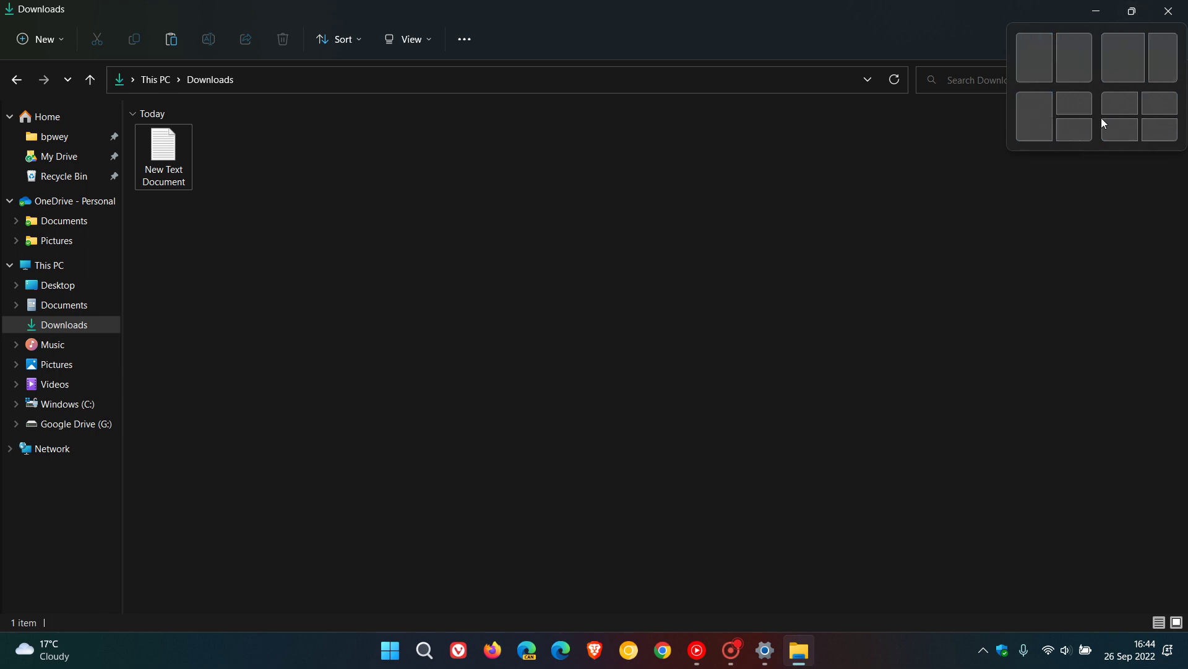
click(1130, 11)
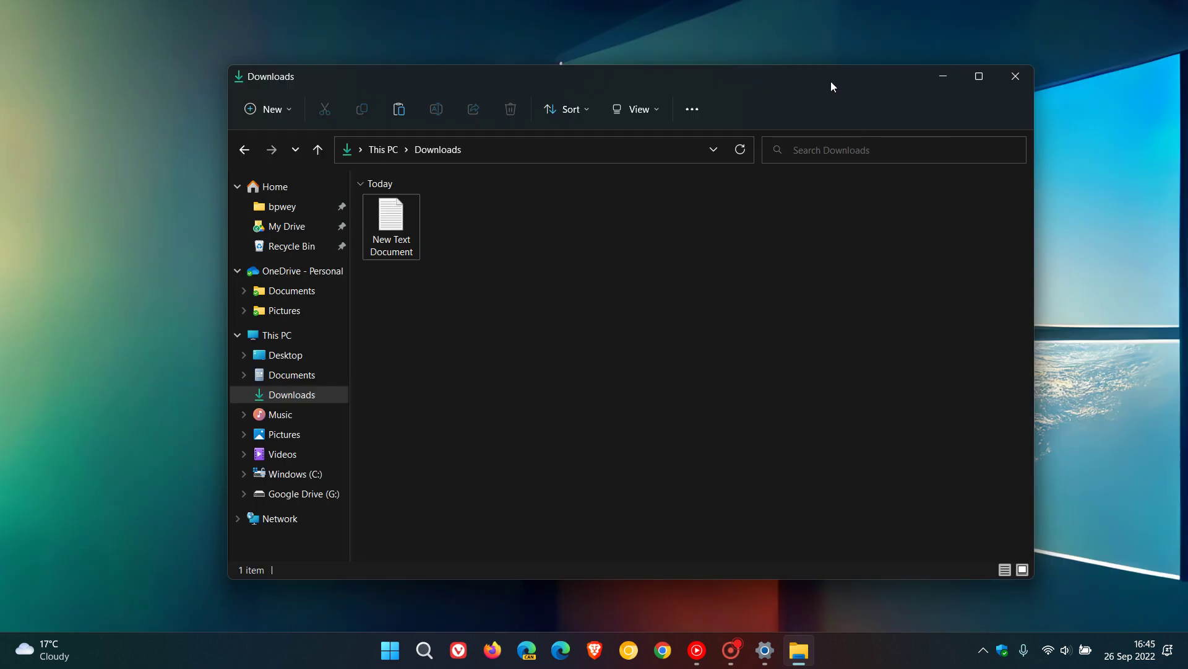
drag(830, 82, 491, 49)
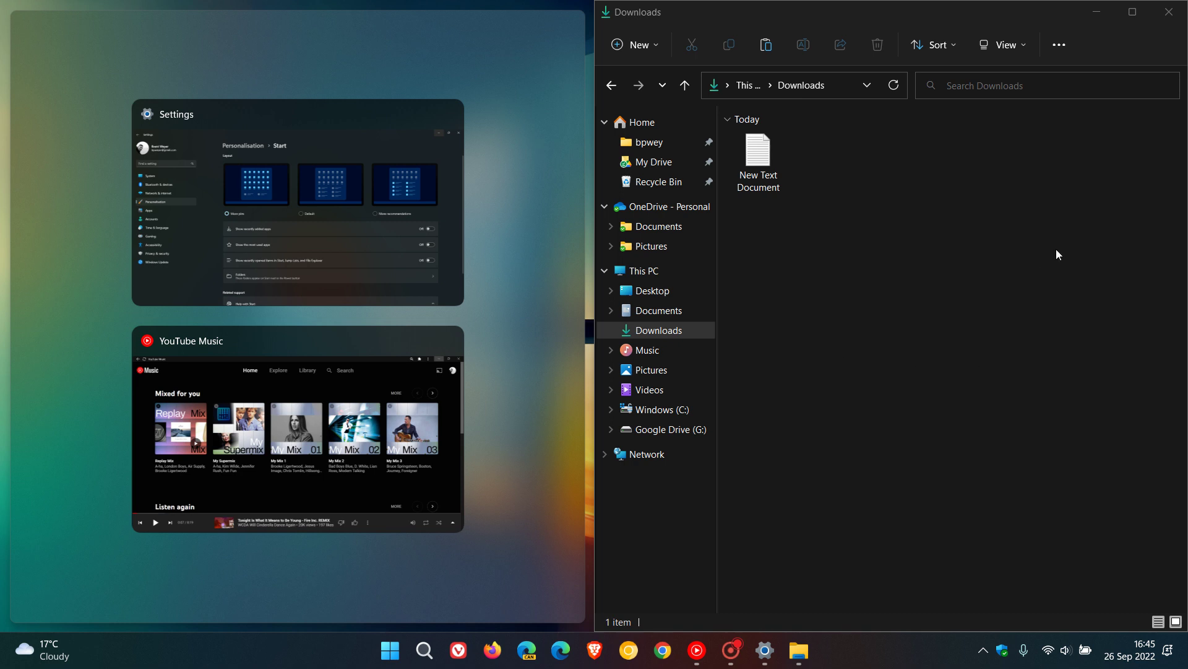
mouse_move(1134, 21)
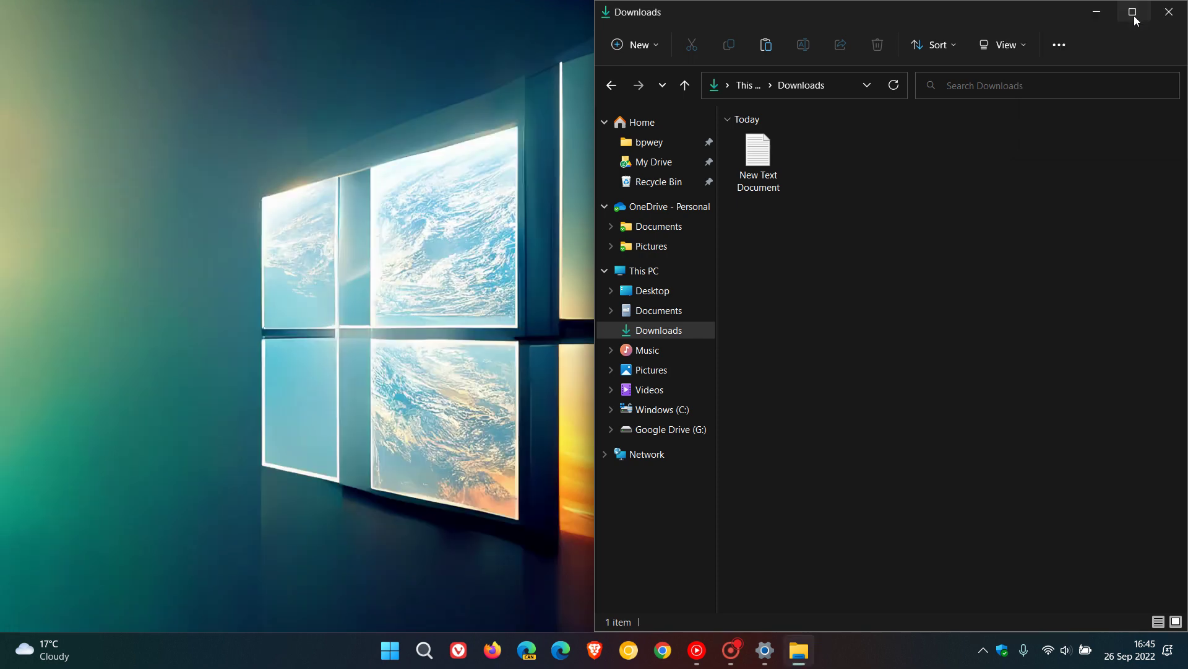
click(1134, 16)
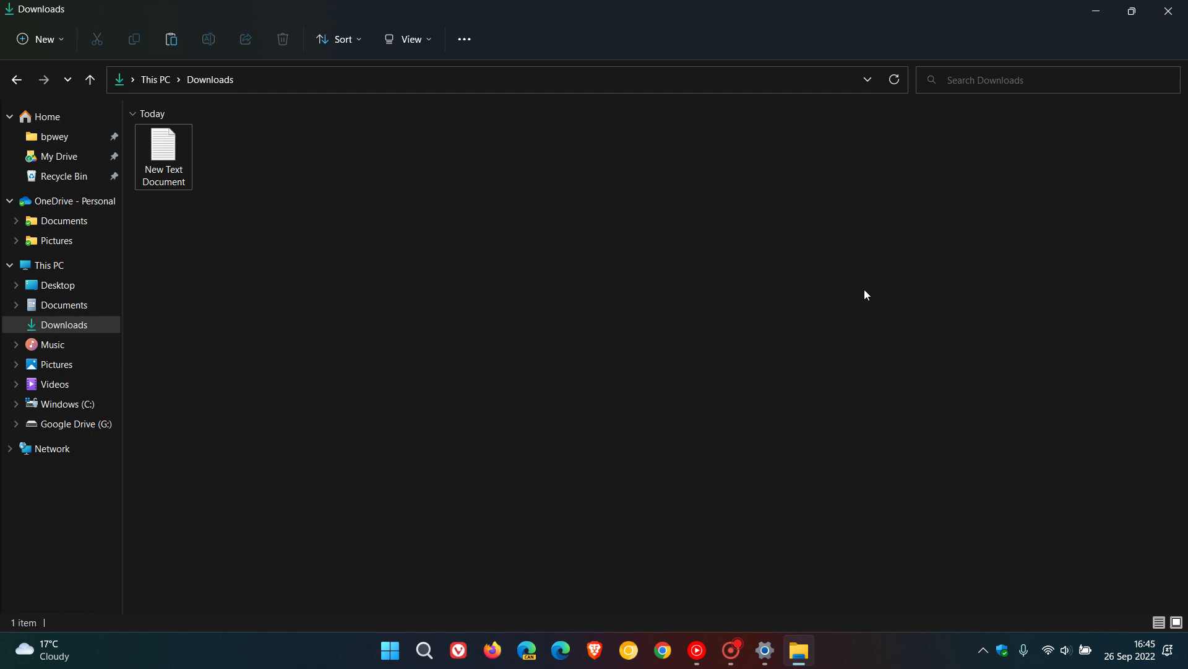
Hide File Explorer and open the Accounts page in Settings, scrolling through its options.
click(1097, 13)
click(765, 650)
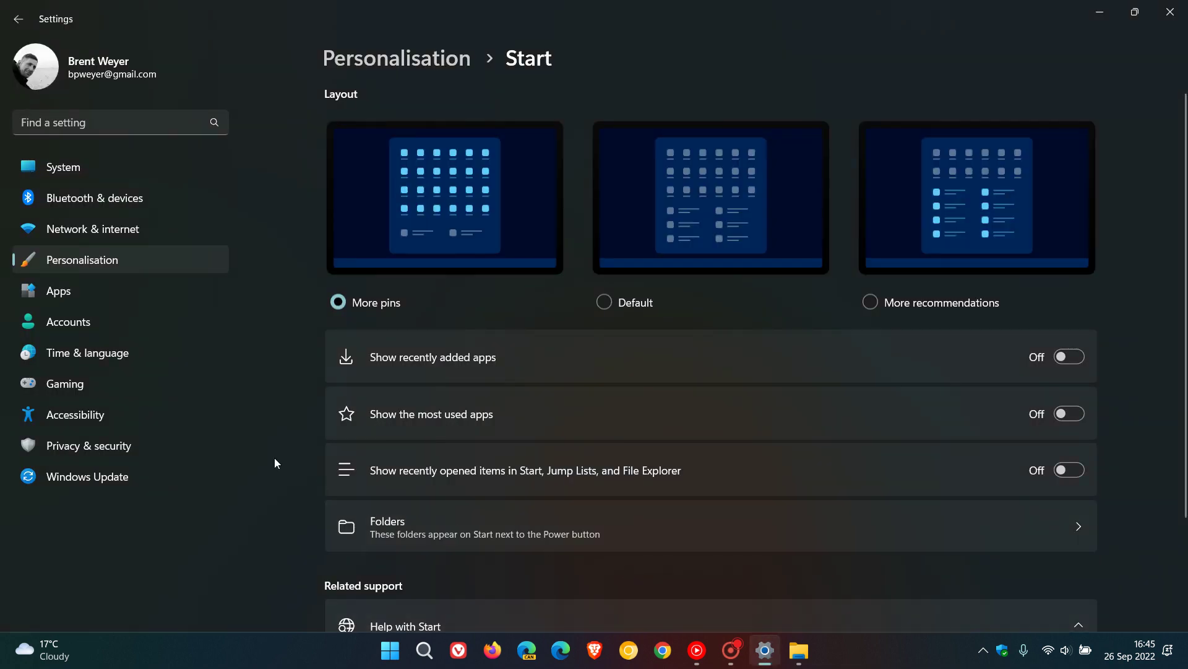
click(102, 327)
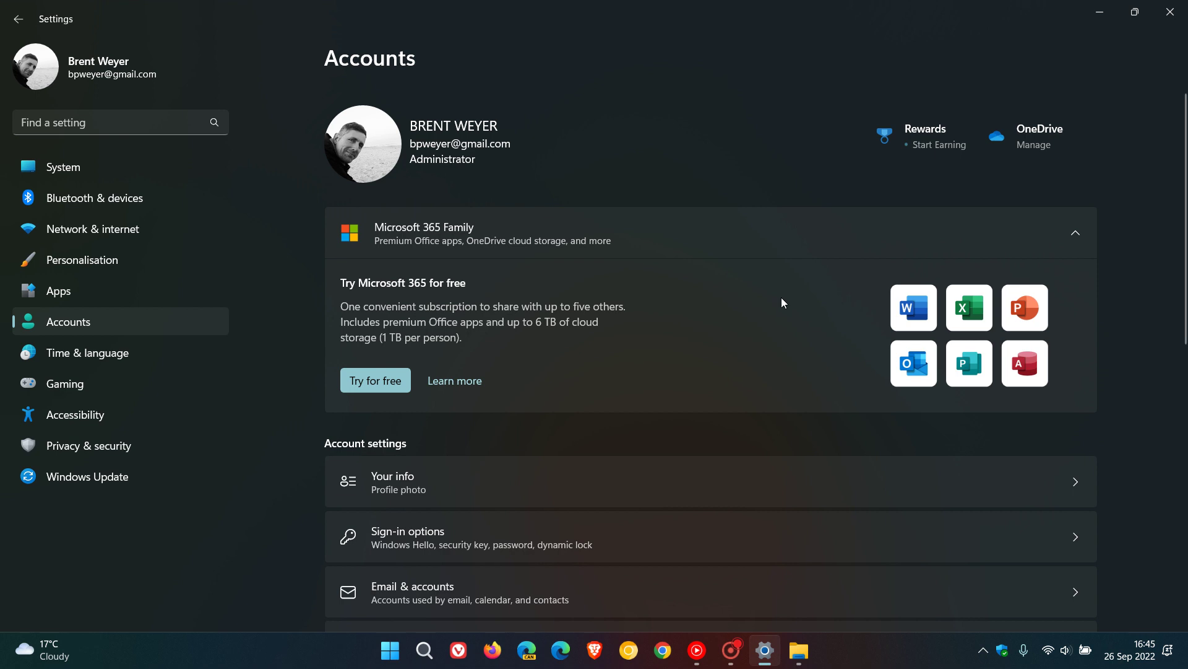
scroll(781, 302, down, 4)
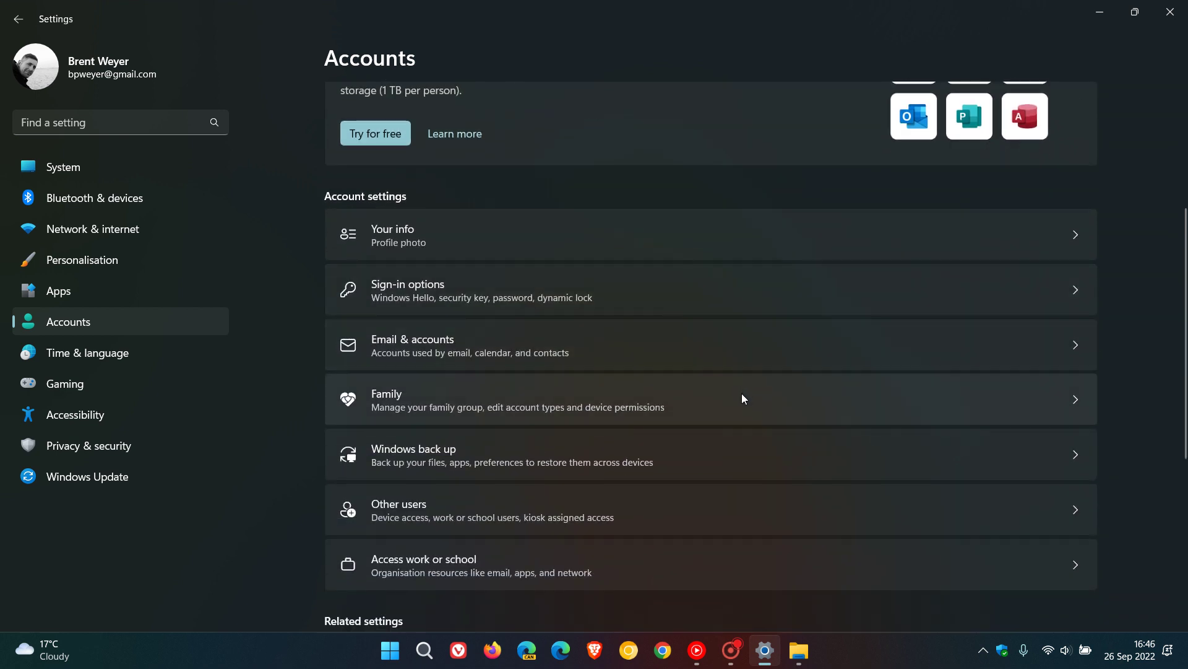
Open the Family page from Accounts to see the Microsoft Family group.
click(778, 397)
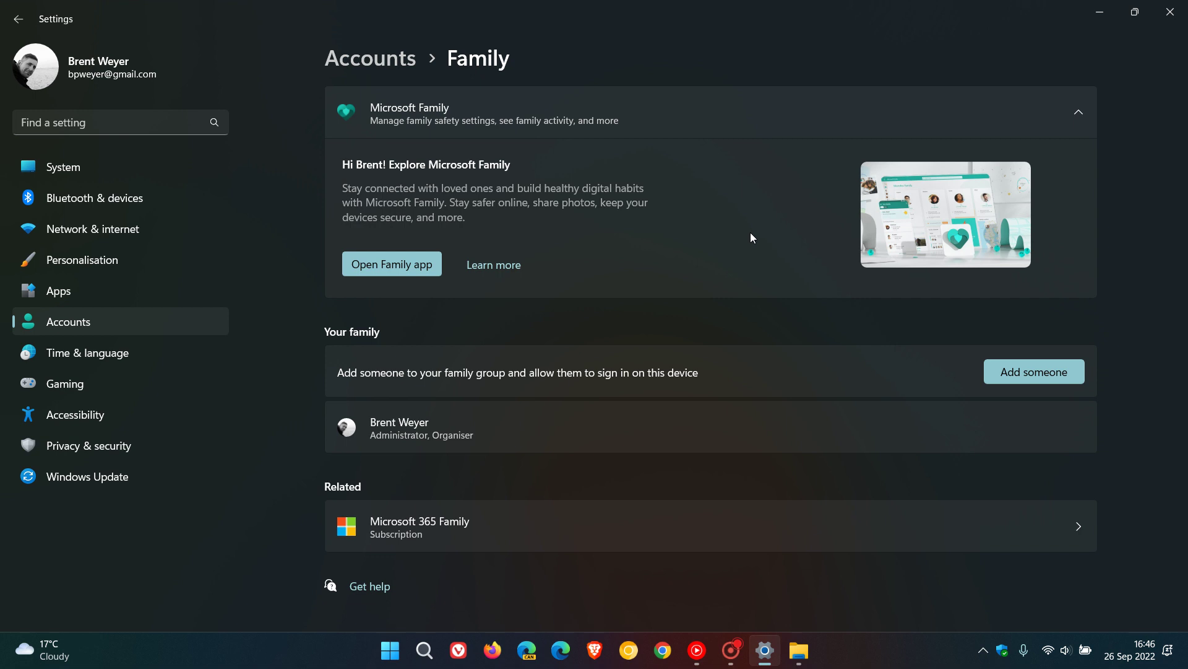
Hide Settings, restore File Explorer, and go from Home to the OneDrive - Personal folder.
click(1100, 13)
click(799, 650)
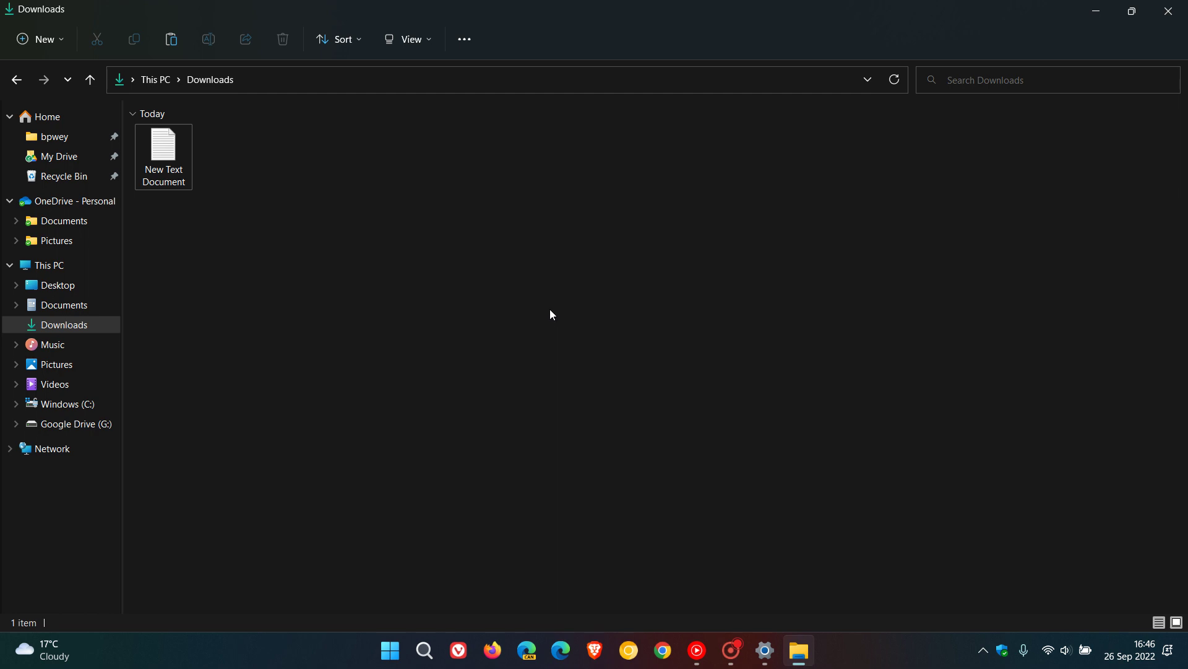
click(68, 116)
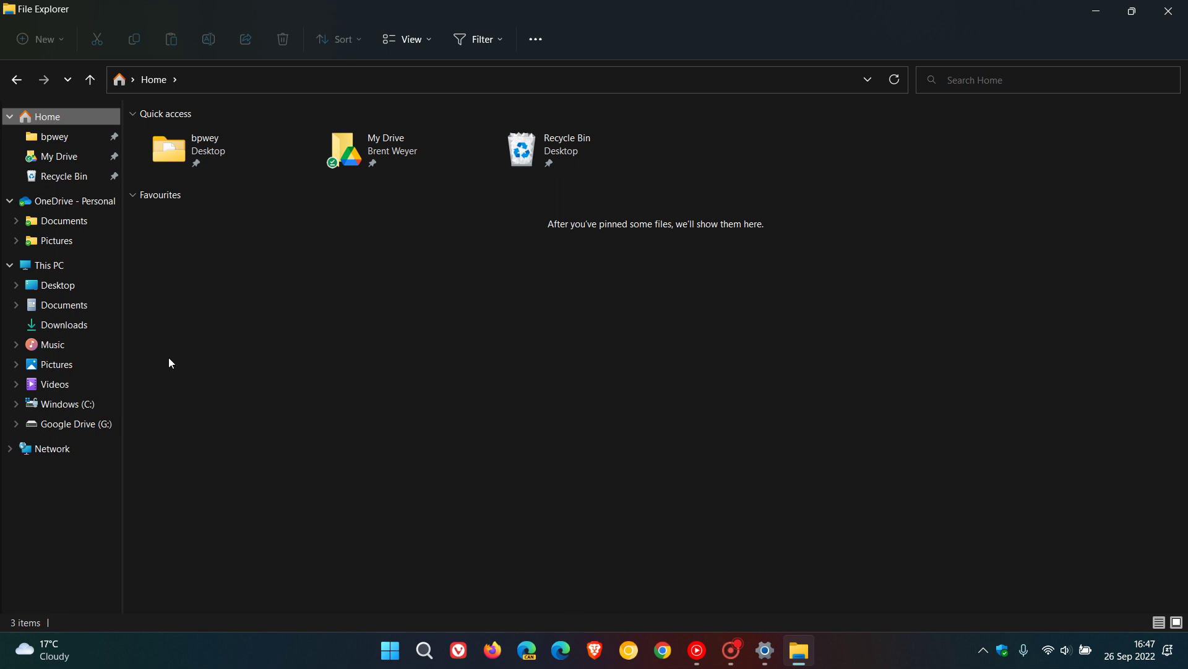
click(64, 201)
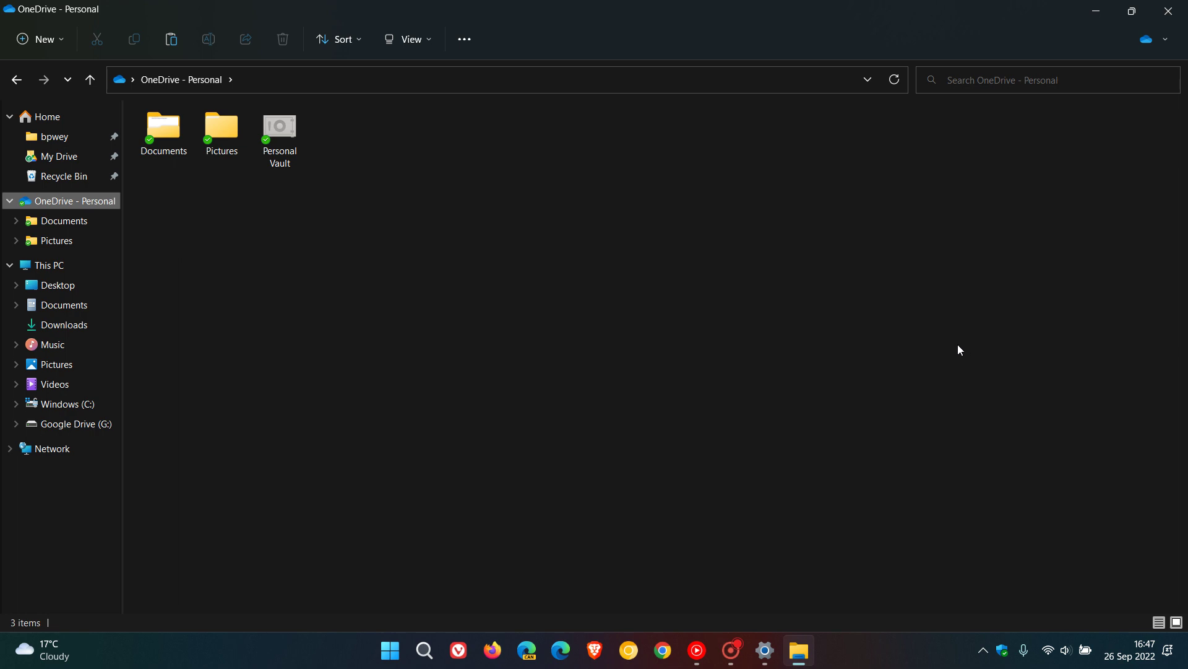
Check OneDrive sync status, open and close its settings, then dismiss the status flyout.
click(1158, 39)
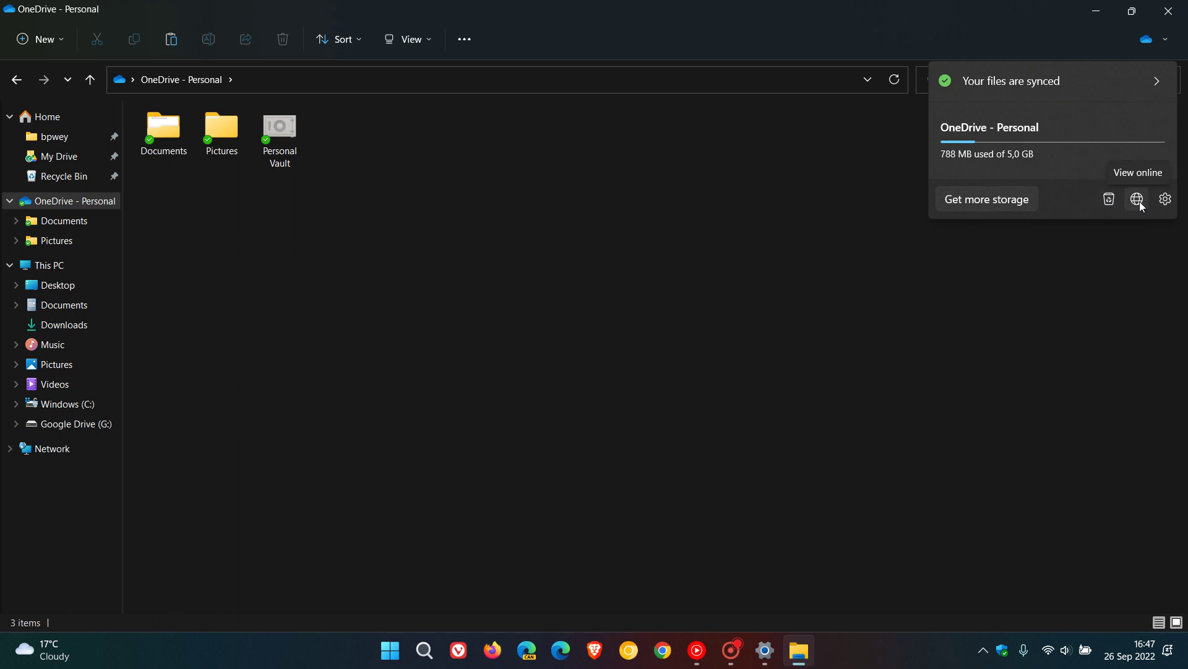
click(1165, 198)
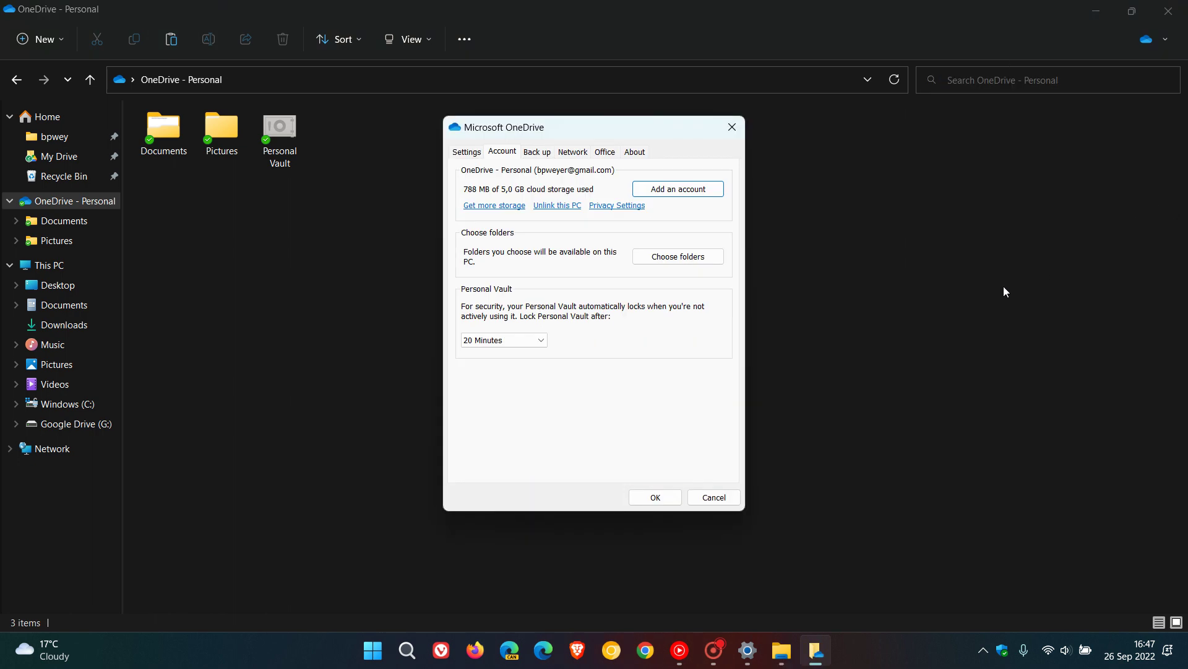
click(733, 127)
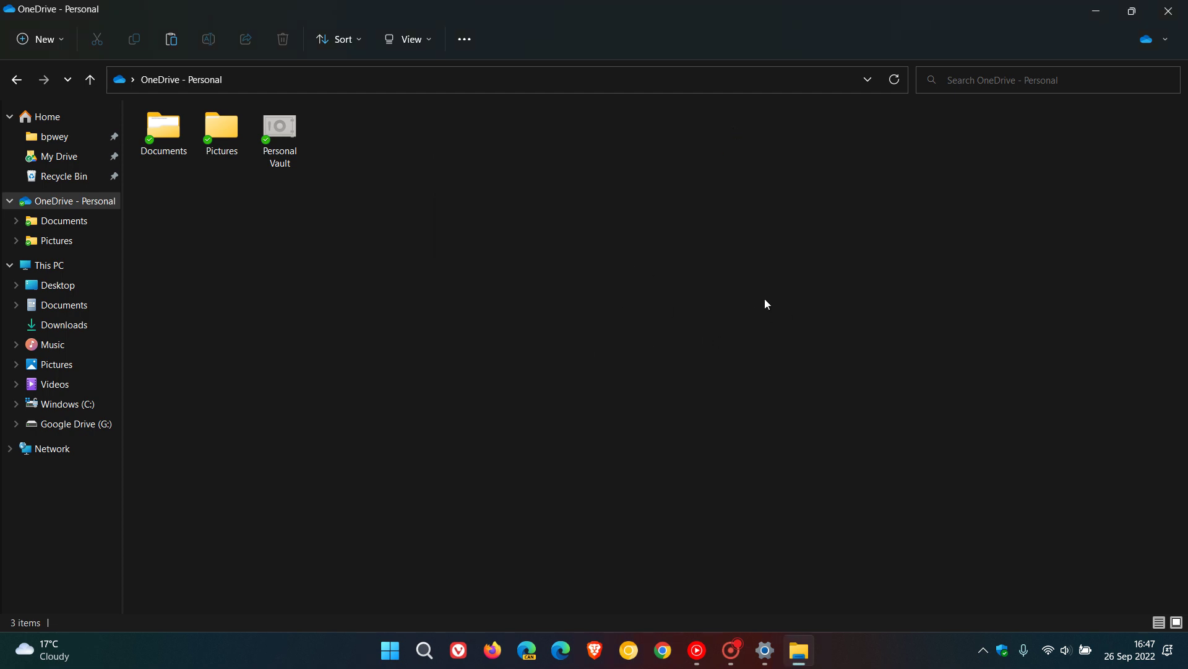
click(1166, 39)
click(806, 327)
Minimise the OneDrive folder and launch Task Manager from the Start button's context menu.
click(1103, 8)
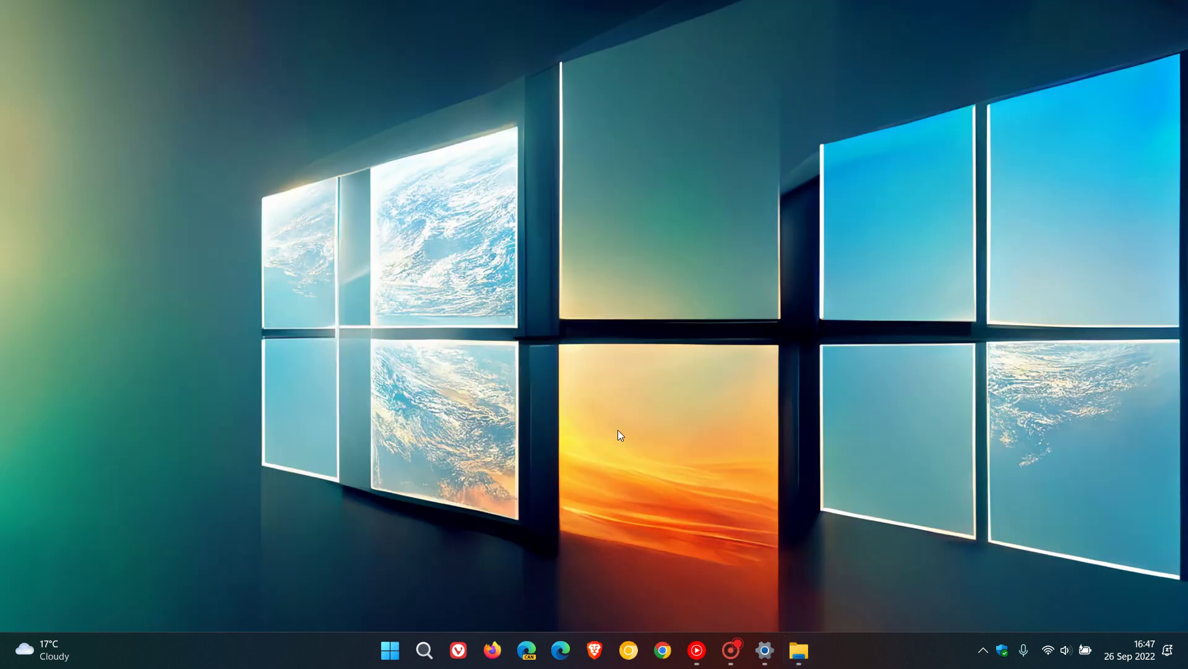
right_click(390, 650)
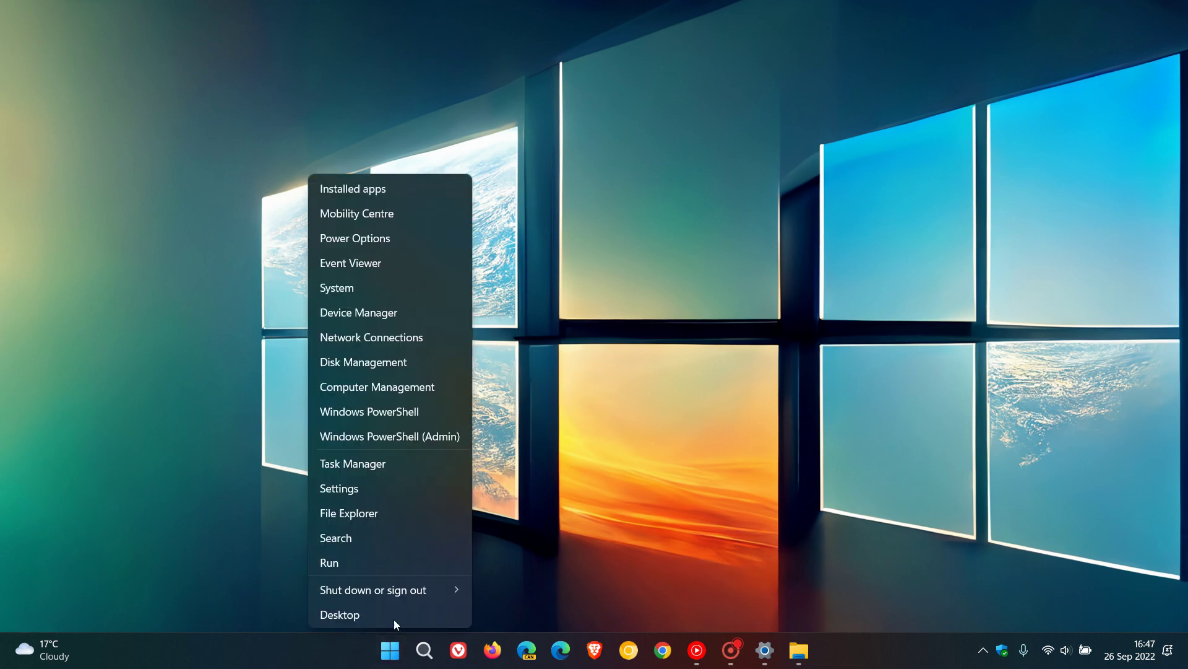
click(408, 465)
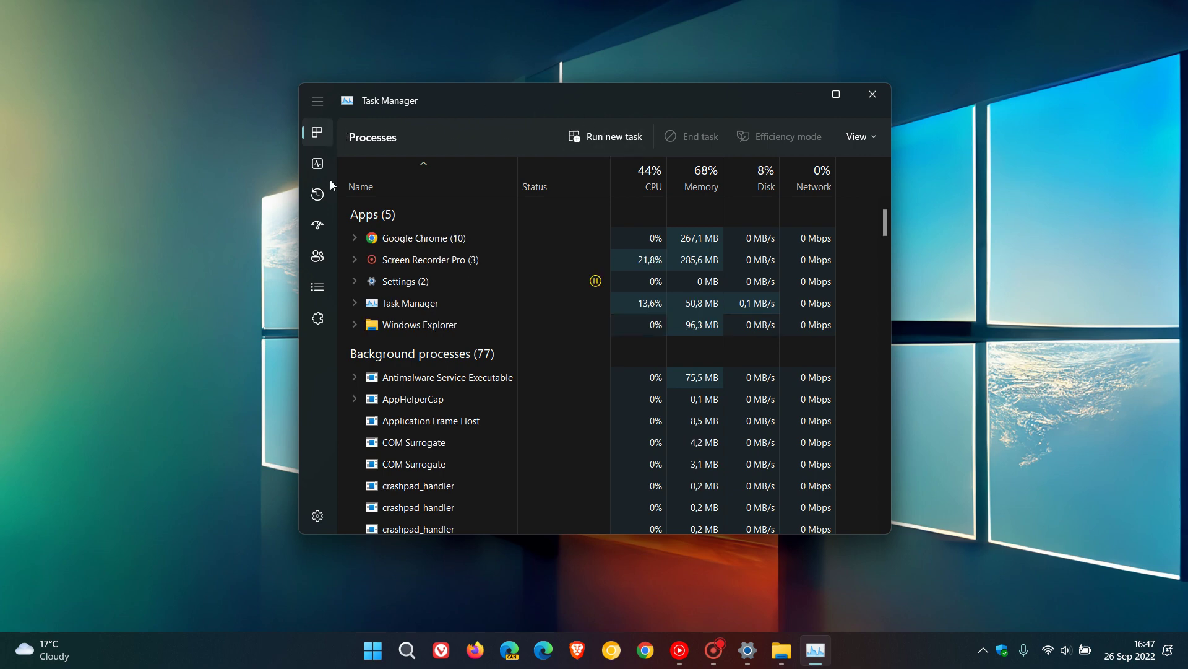
Expand and collapse Task Manager's navigation, view its Settings page, and return to Processes.
click(318, 102)
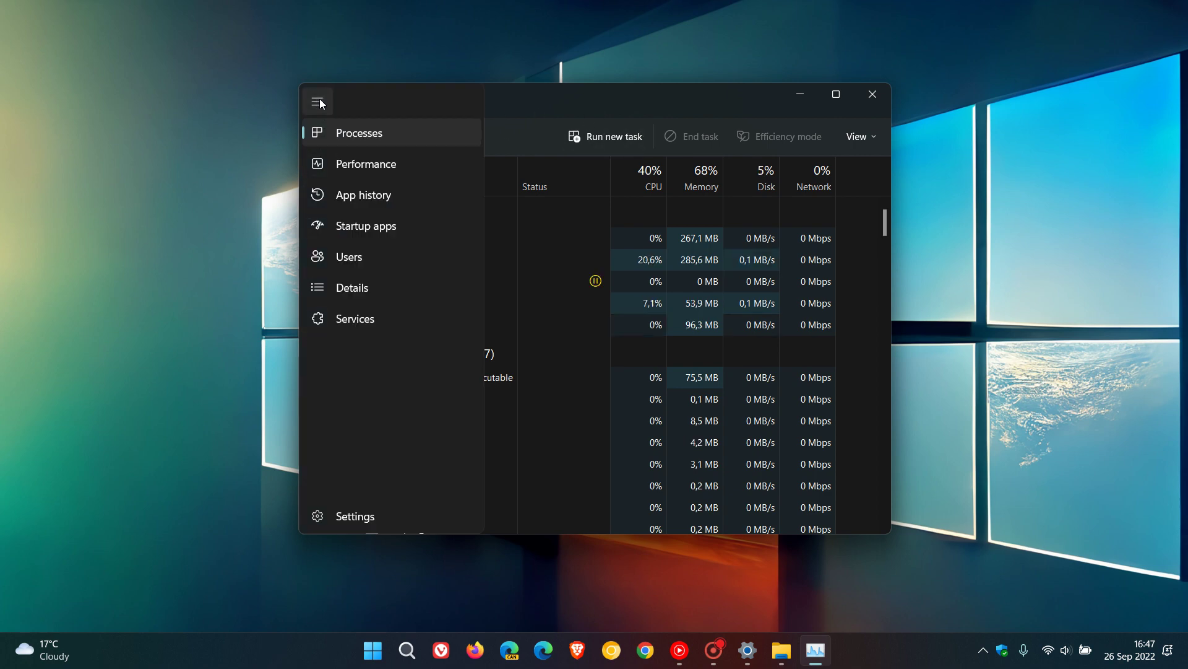
click(318, 103)
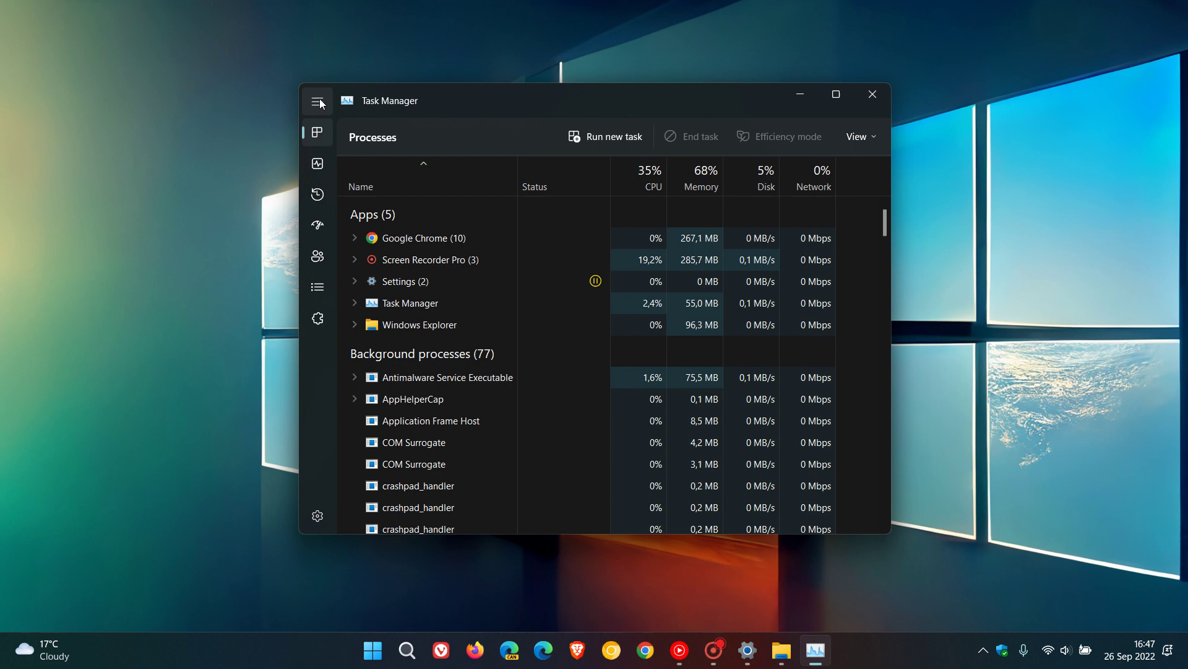
click(318, 517)
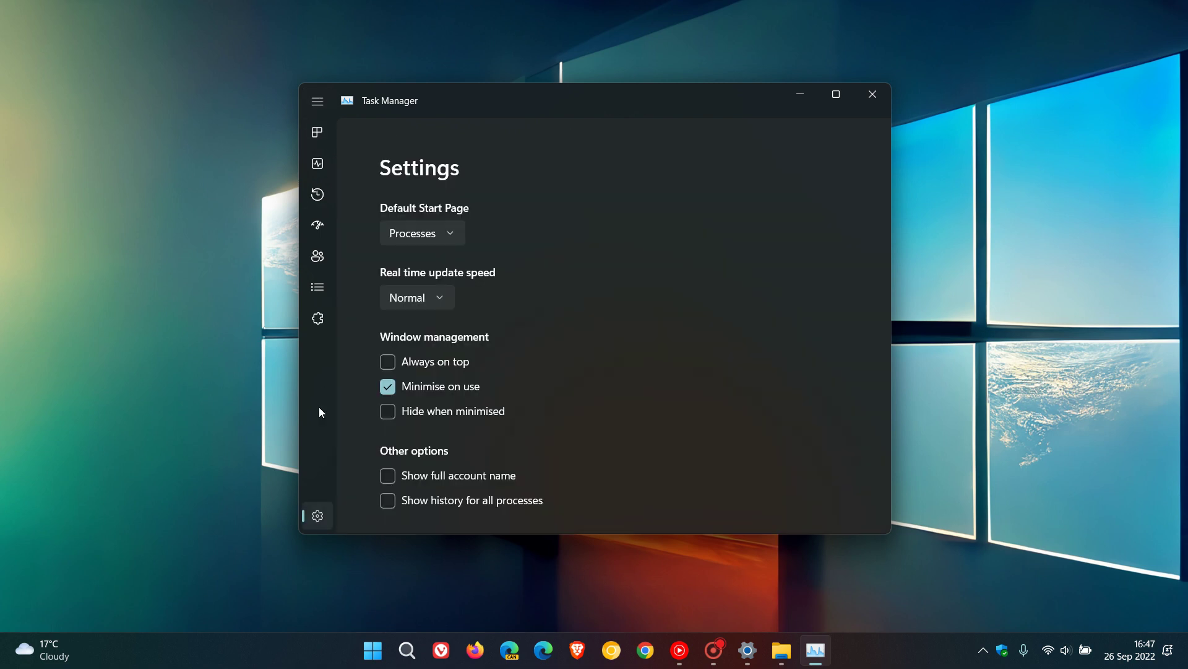
click(317, 136)
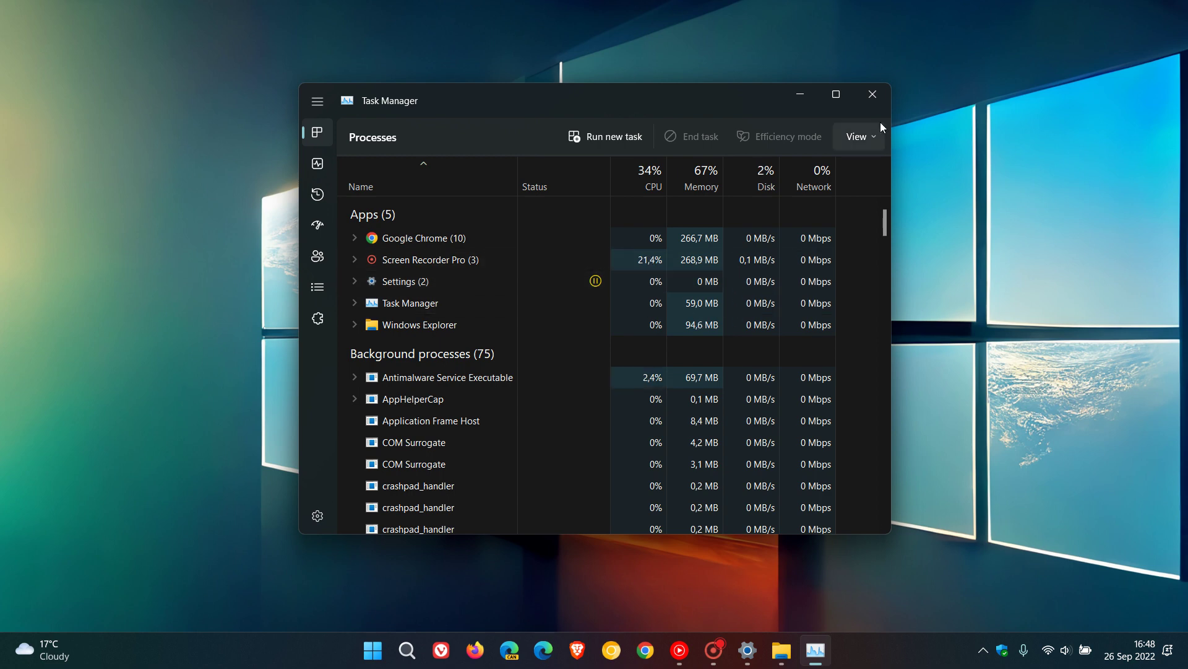
Close Task Manager and launch Clipchamp from the Start menu's All apps list.
click(872, 94)
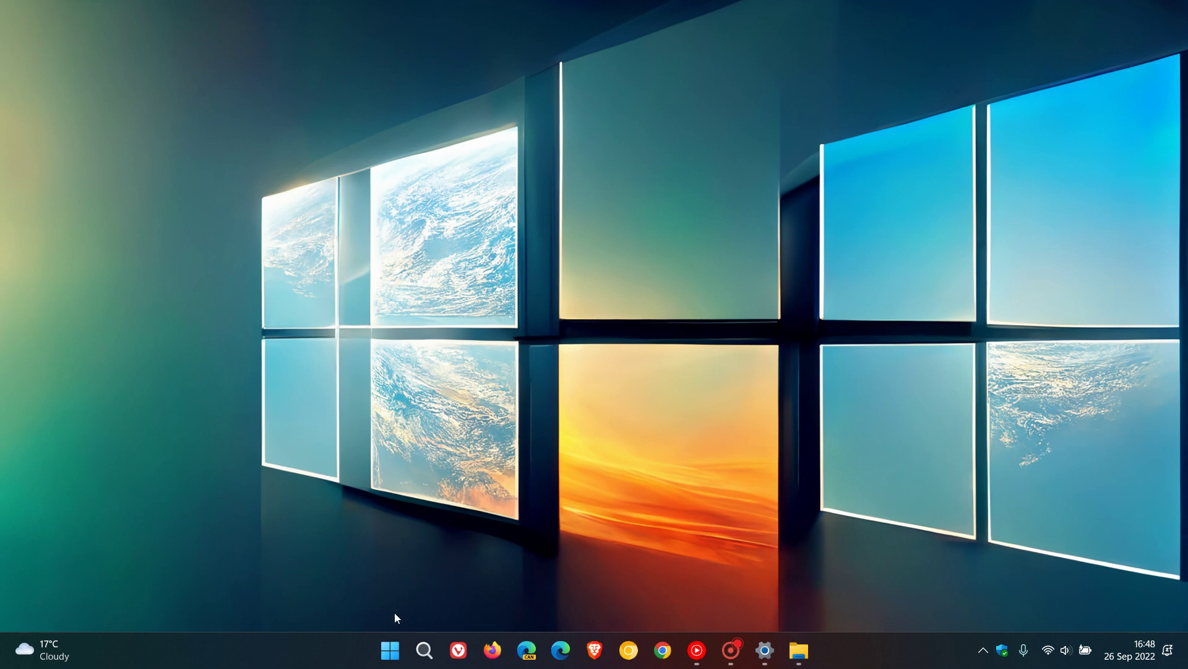
click(390, 650)
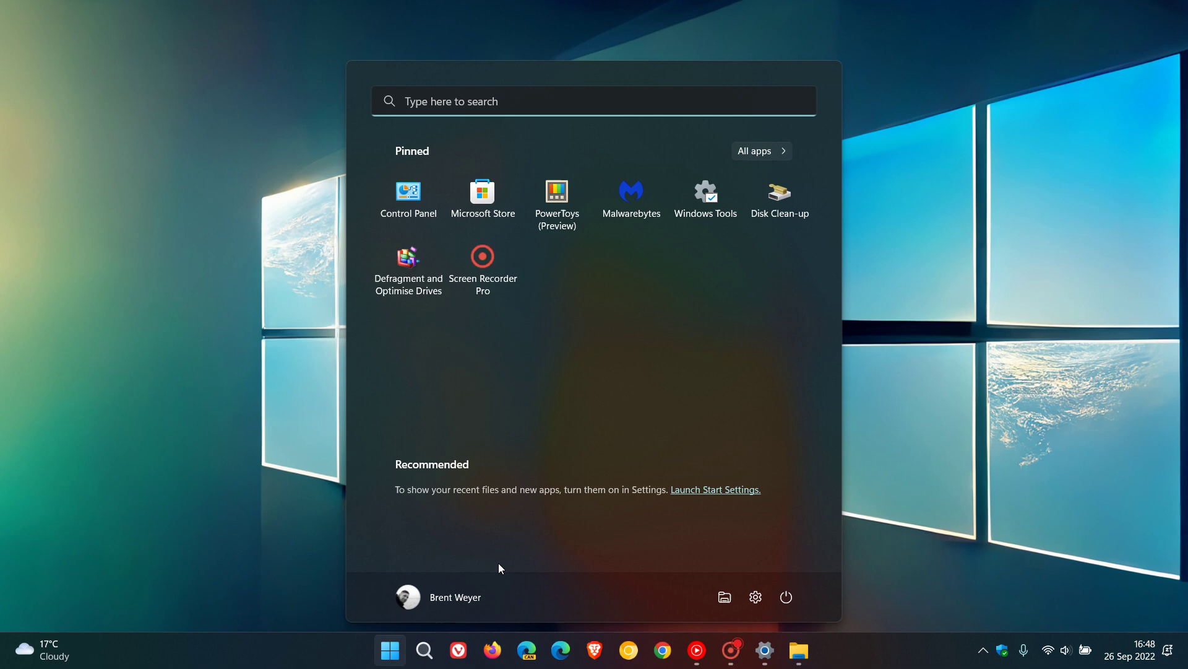
click(749, 151)
key(Escape)
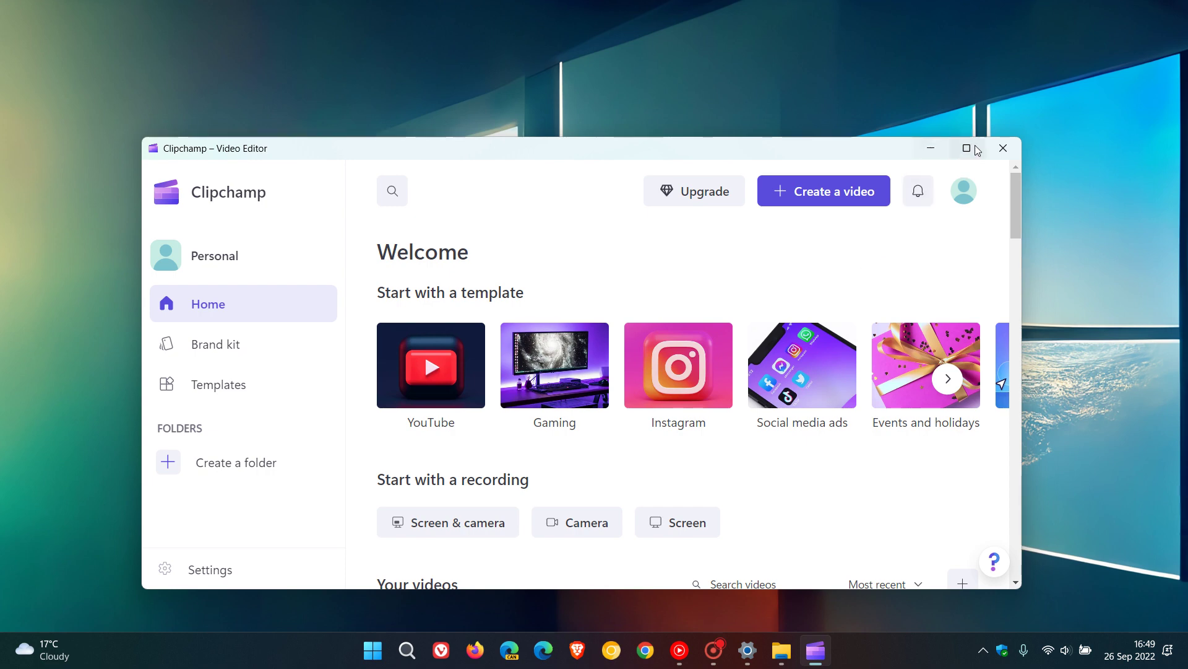
Close Clipchamp and view Settings' Accessibility > Captions page, leaving Live captions off.
click(1003, 149)
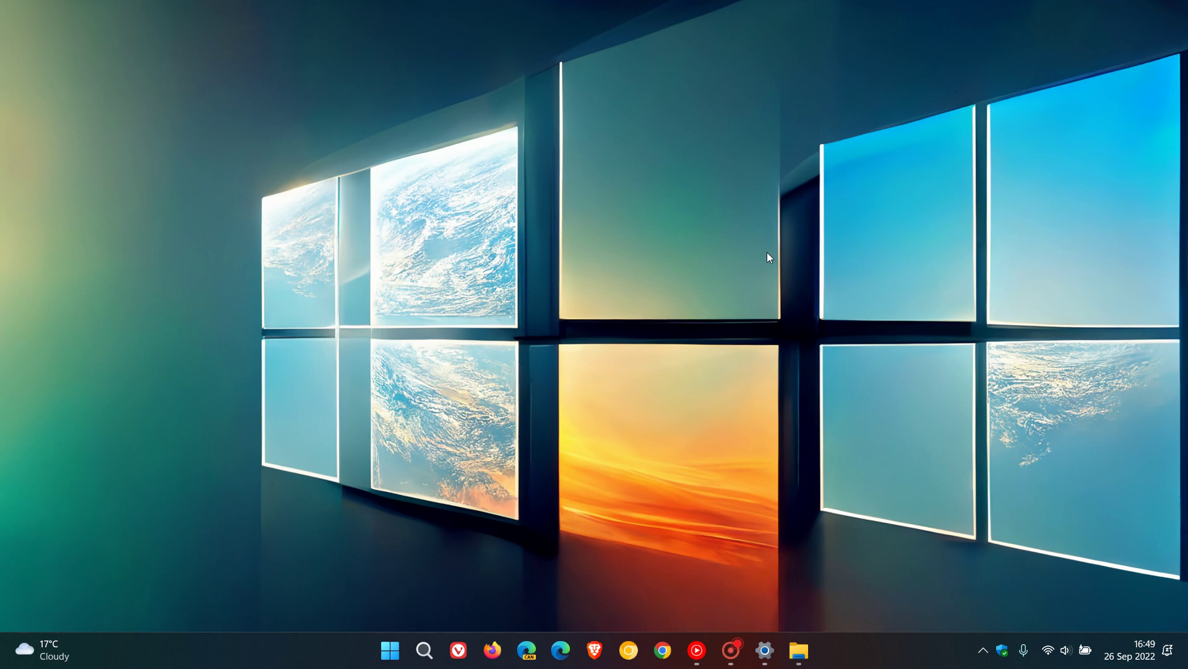
click(765, 650)
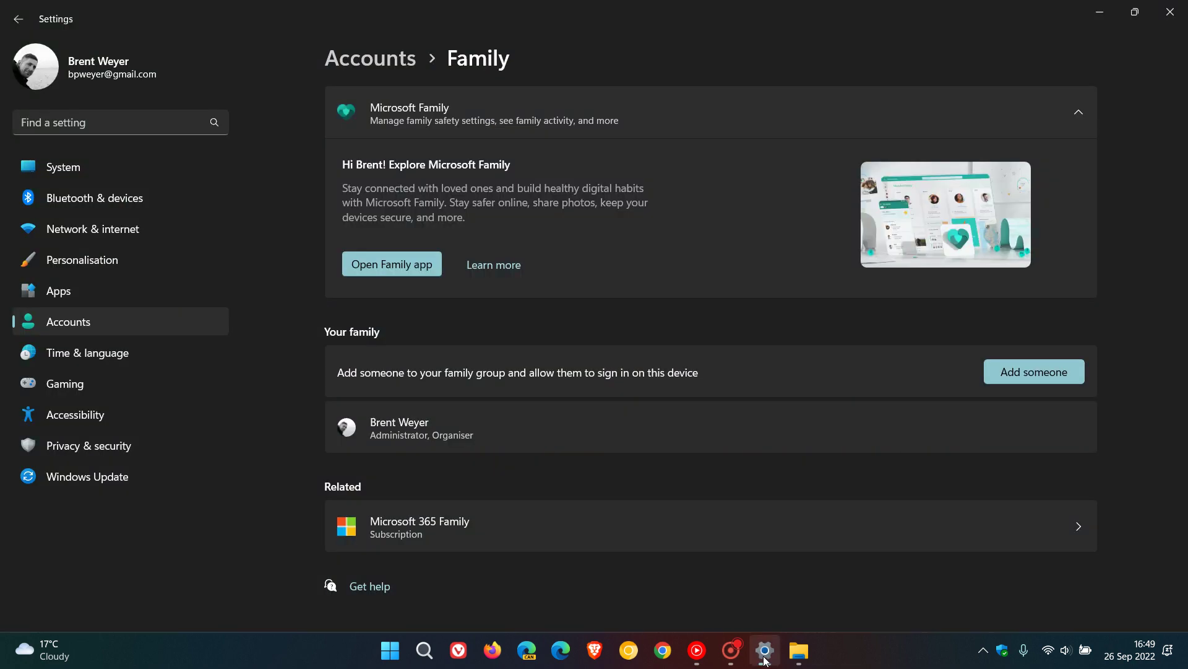
click(130, 421)
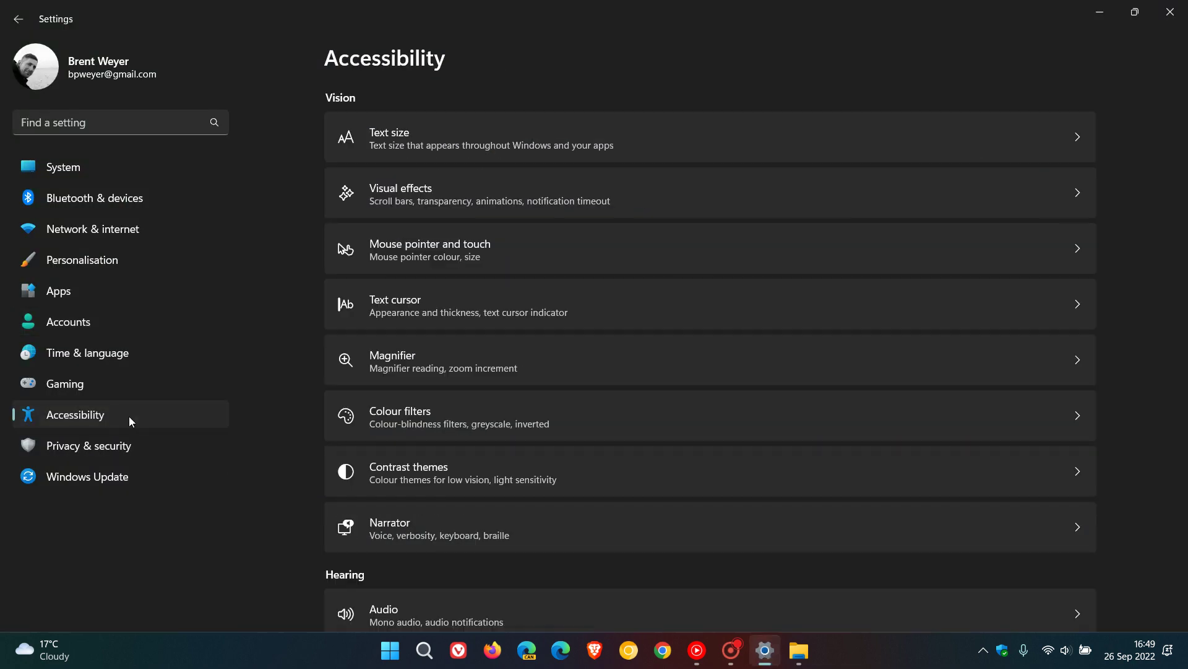
scroll(781, 425, down, 3)
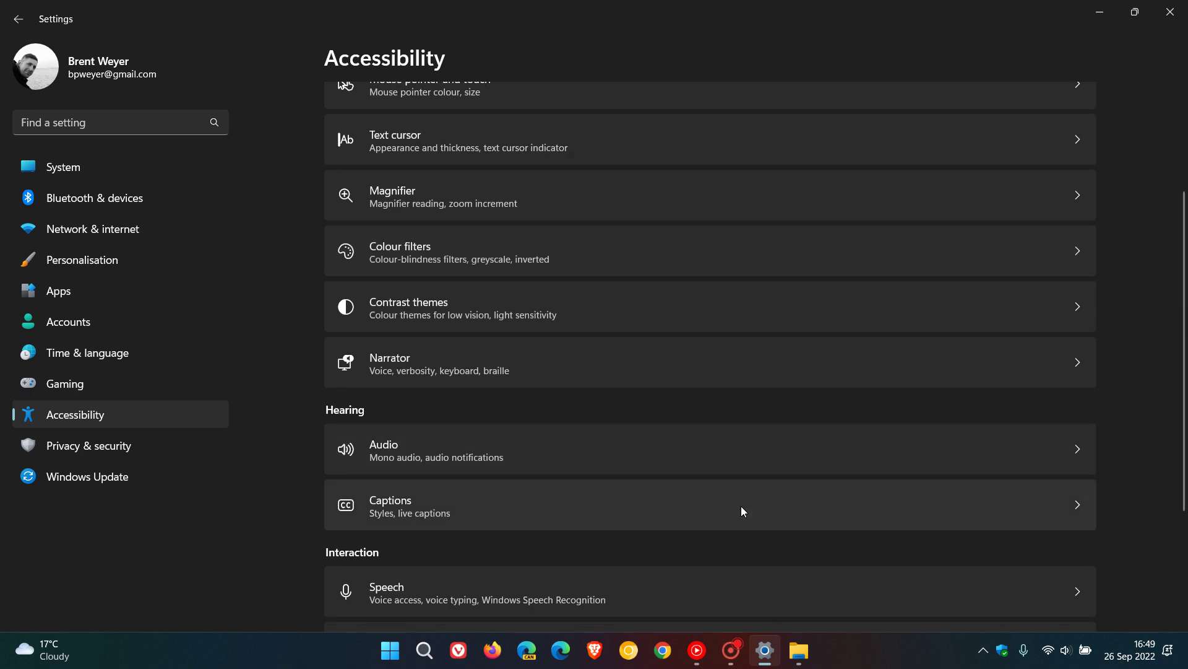
click(666, 518)
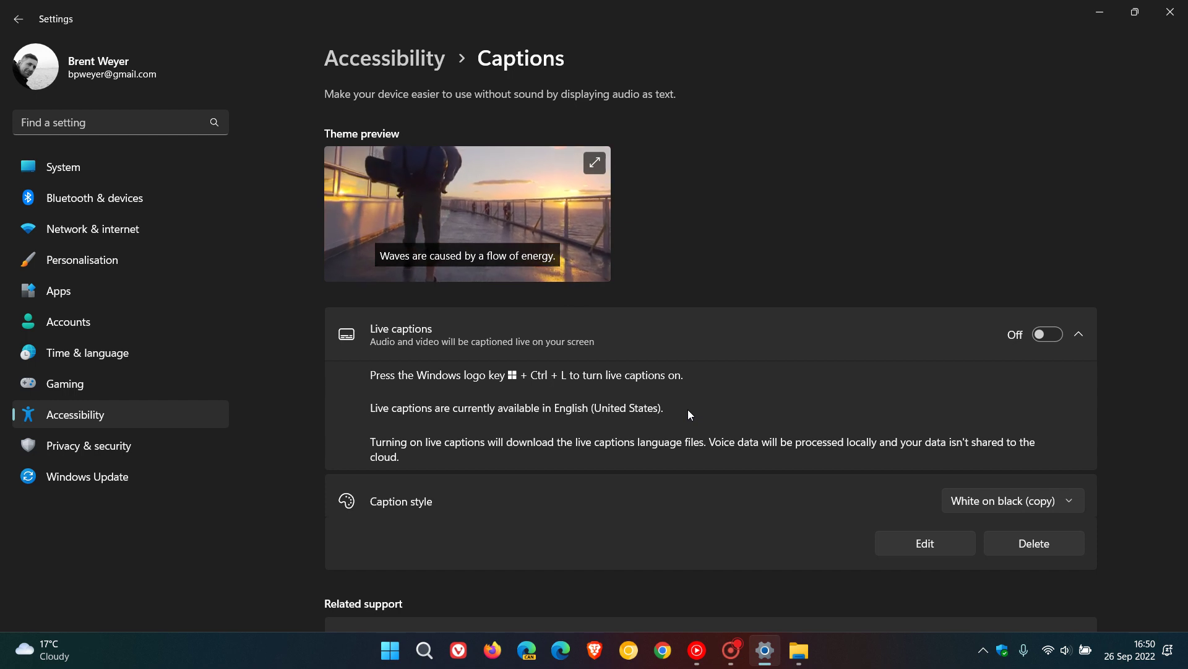
View the Accessibility > Speech page with Voice access left off, then minimise Settings.
click(168, 411)
scroll(749, 339, down, 2)
scroll(751, 341, down, 3)
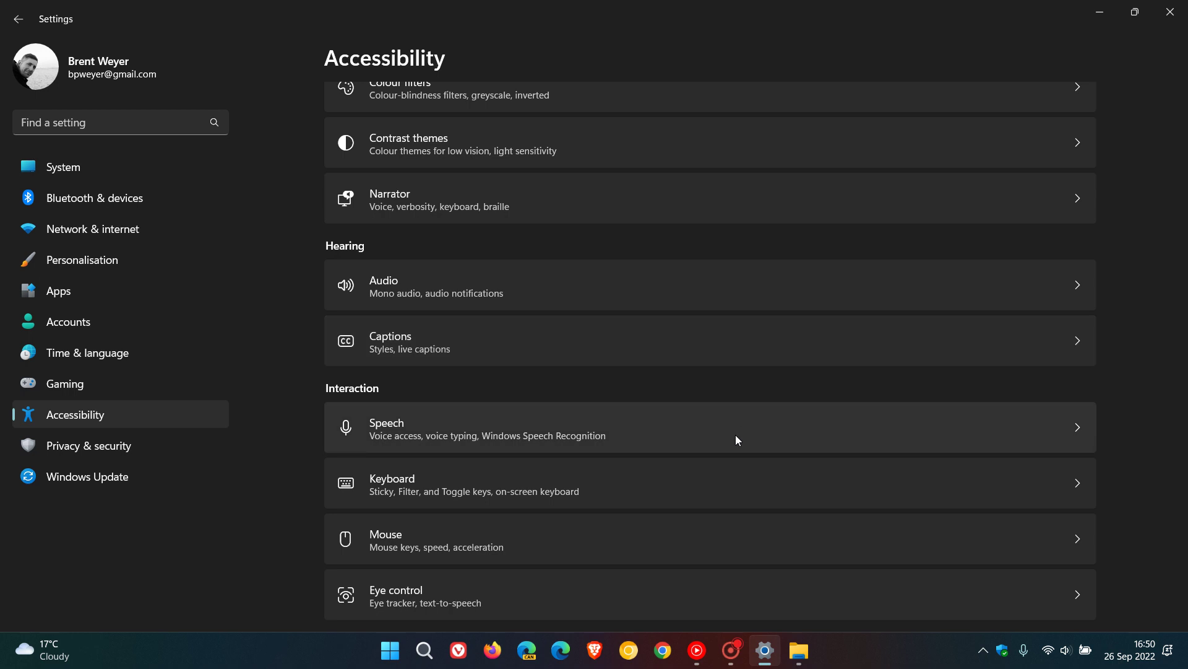
click(736, 436)
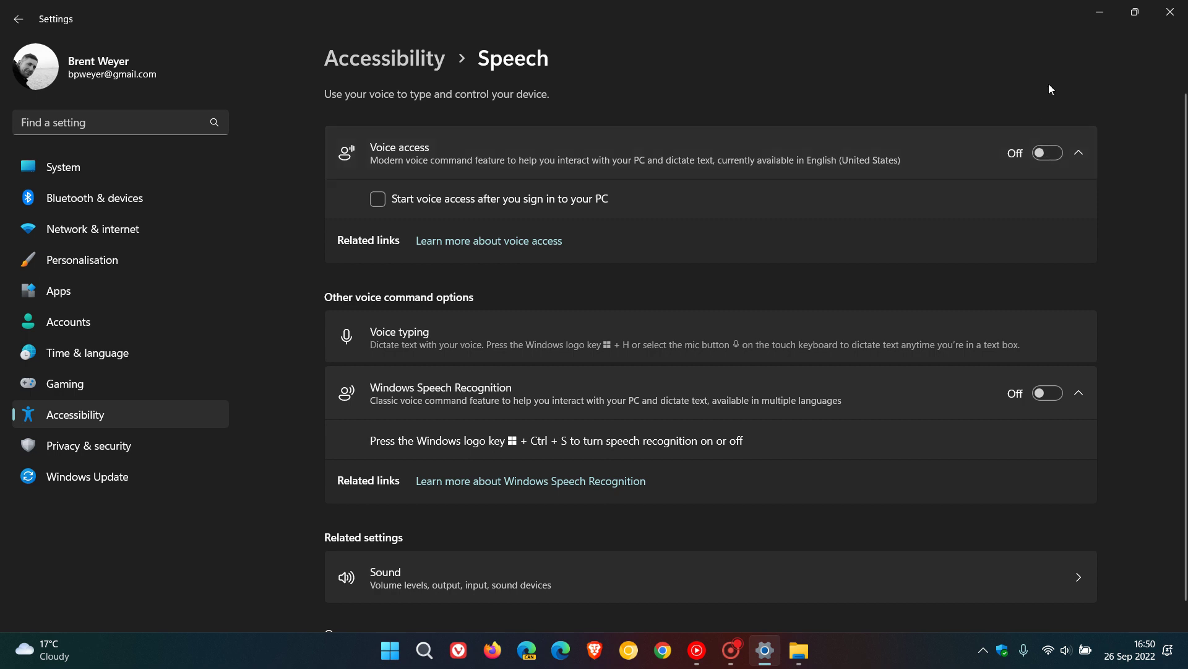
click(1093, 19)
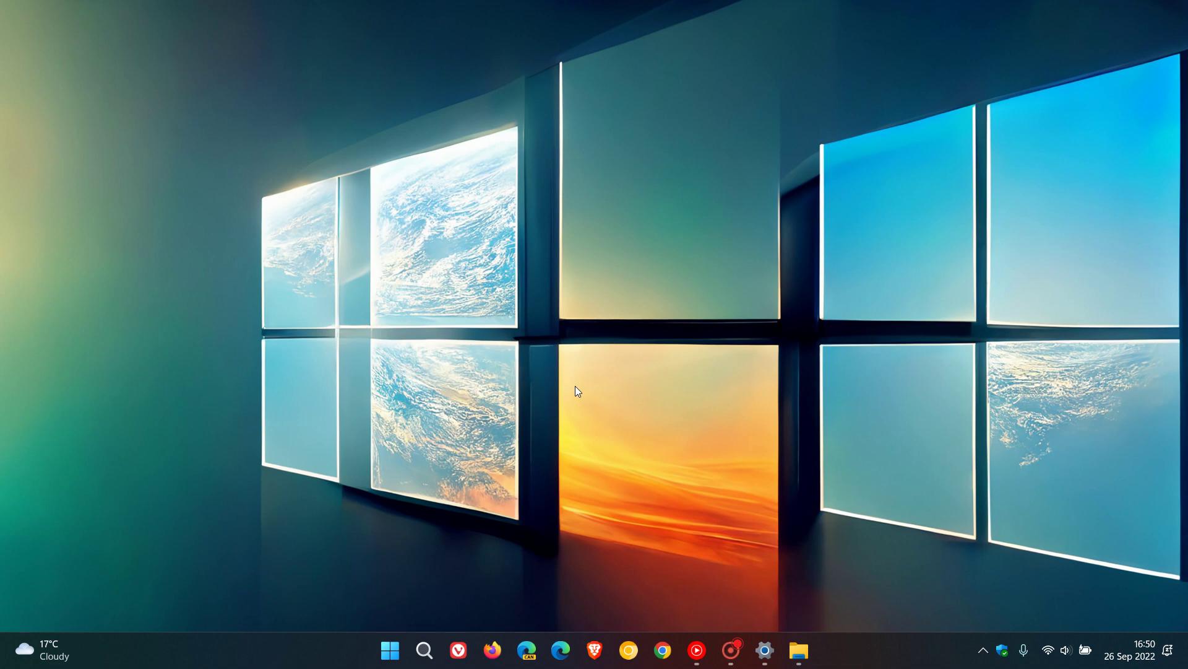
right_click(392, 661)
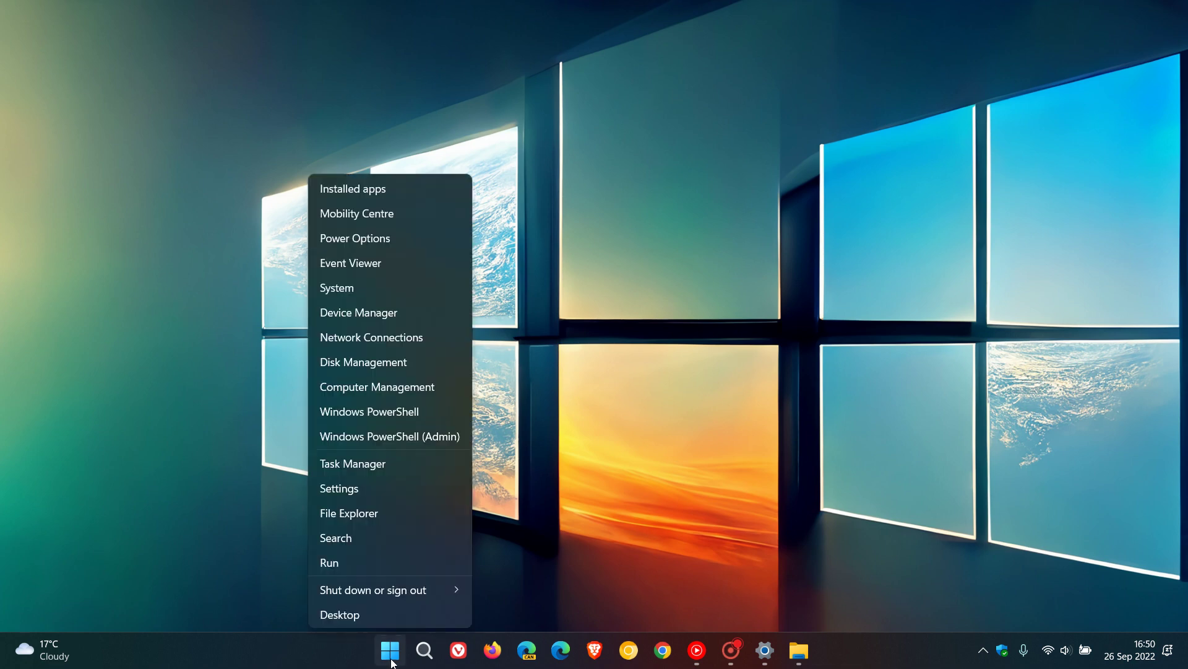
click(411, 315)
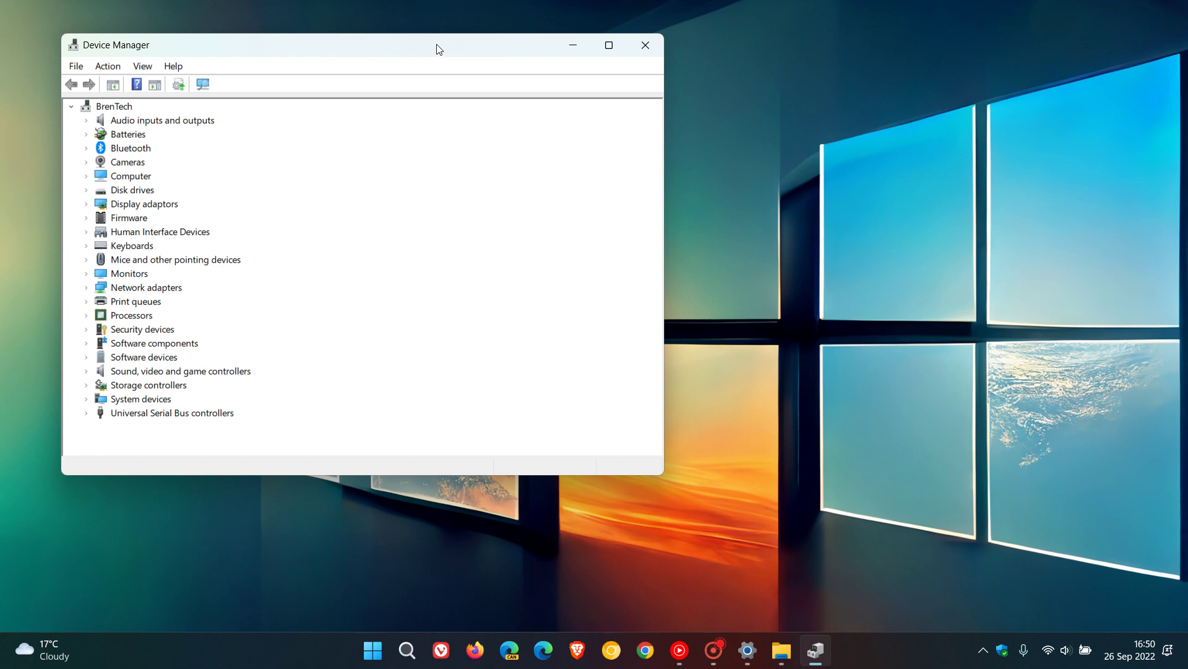
drag(435, 52, 593, 151)
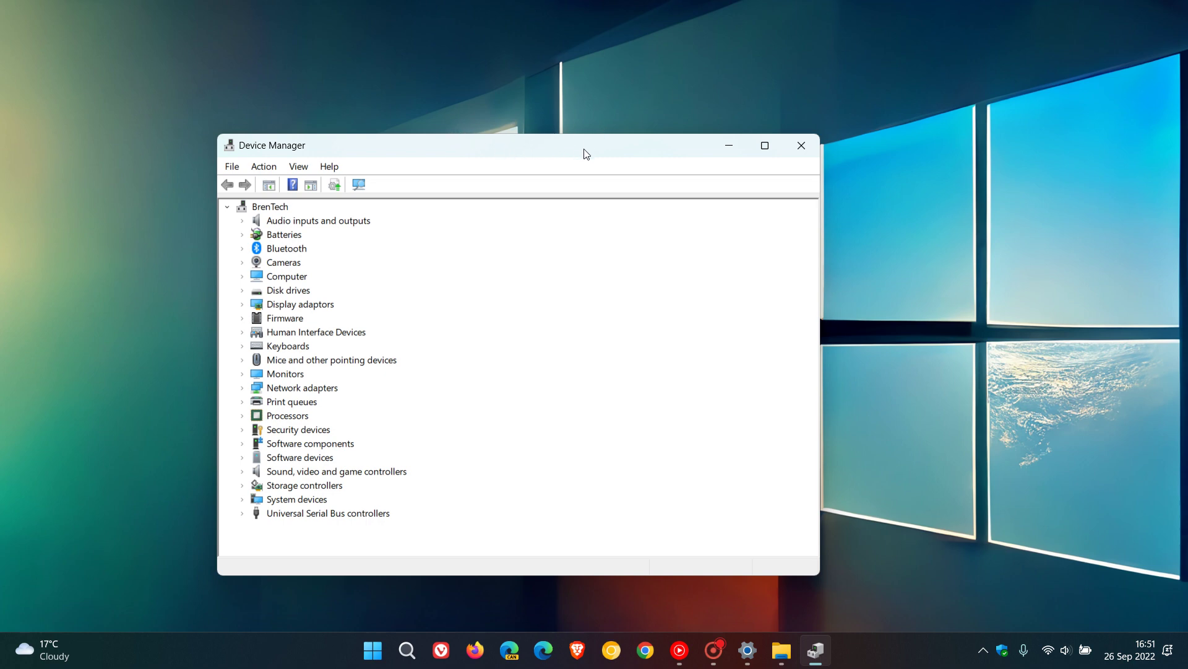
click(799, 146)
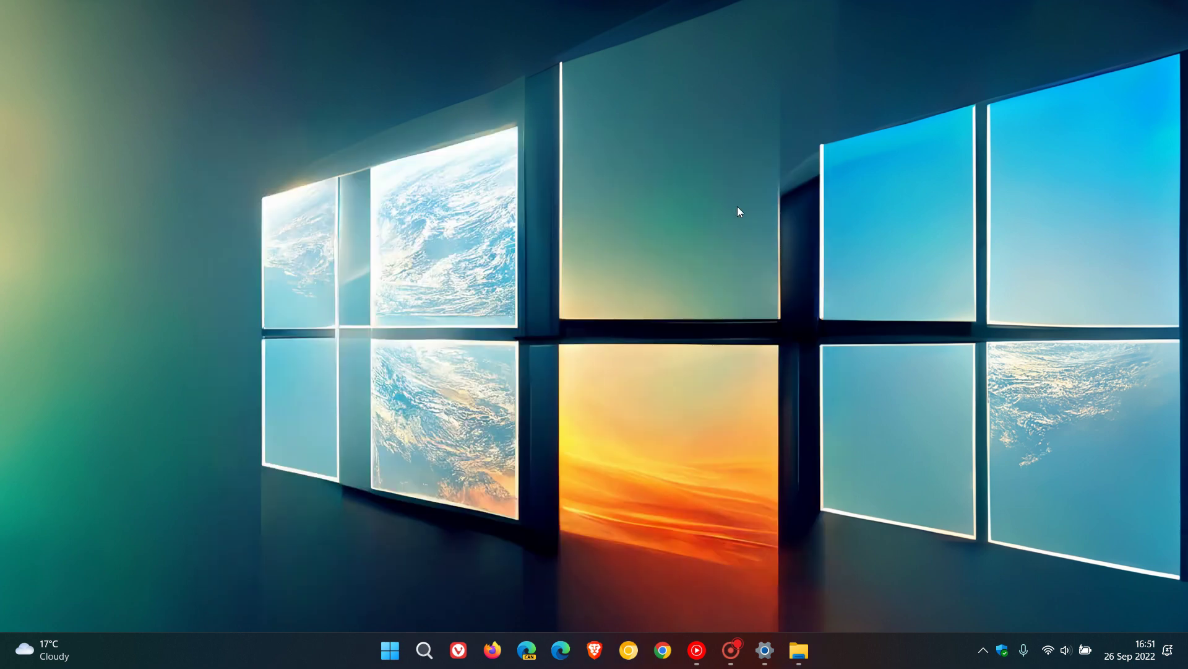